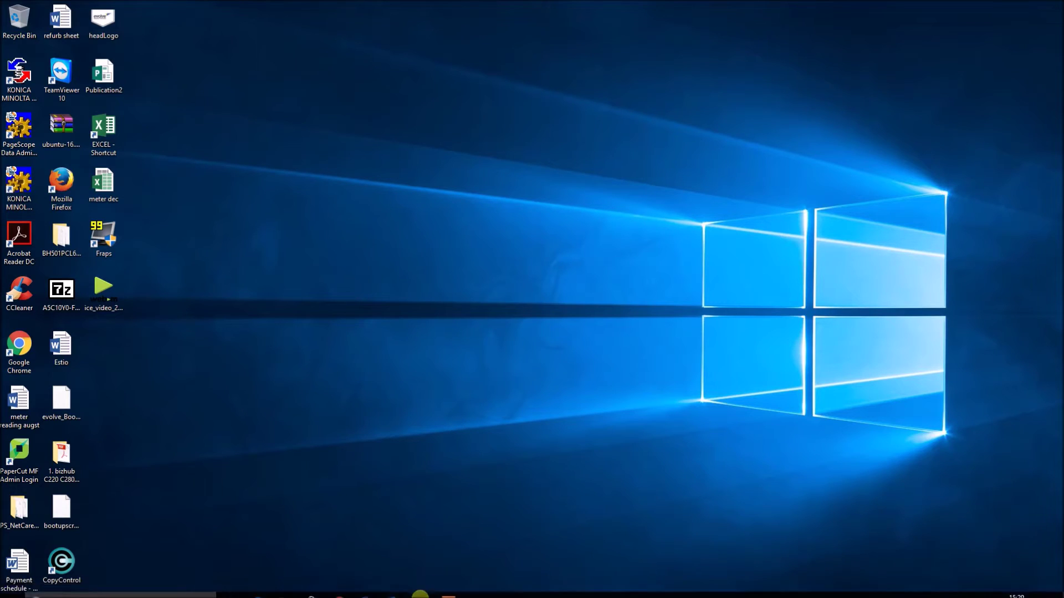
Restore the Chrome window showing Google's Create your Google Account sign-up form
left_click(341, 581)
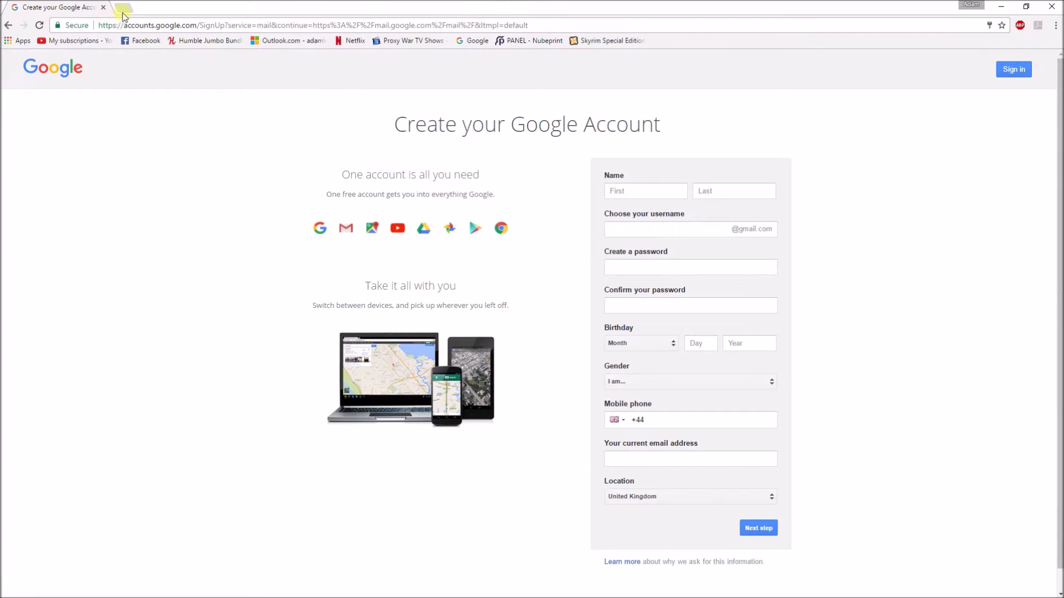
left_click(133, 27)
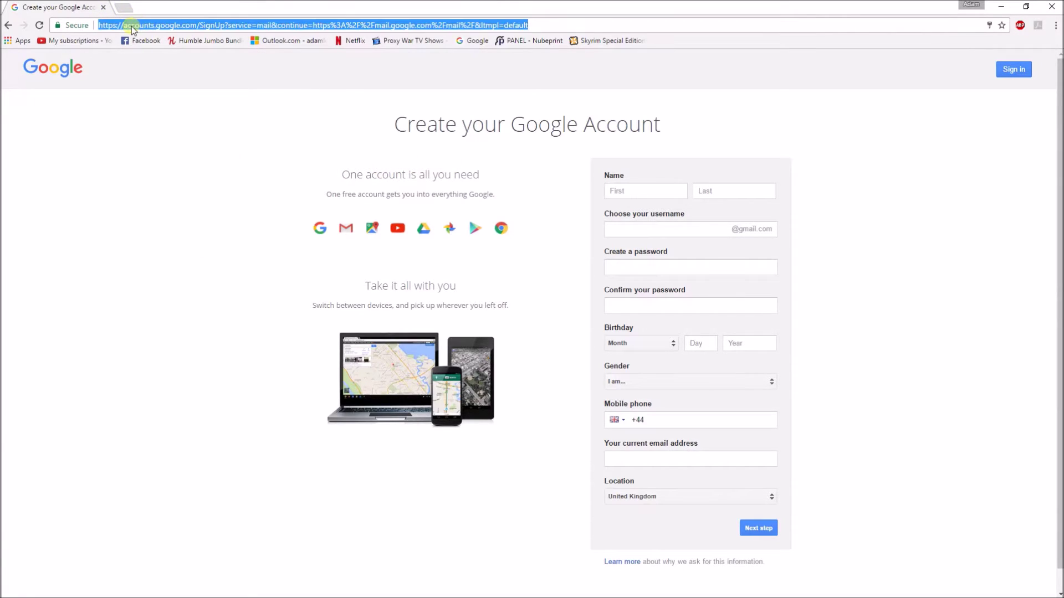
type("gmail")
key("Return")
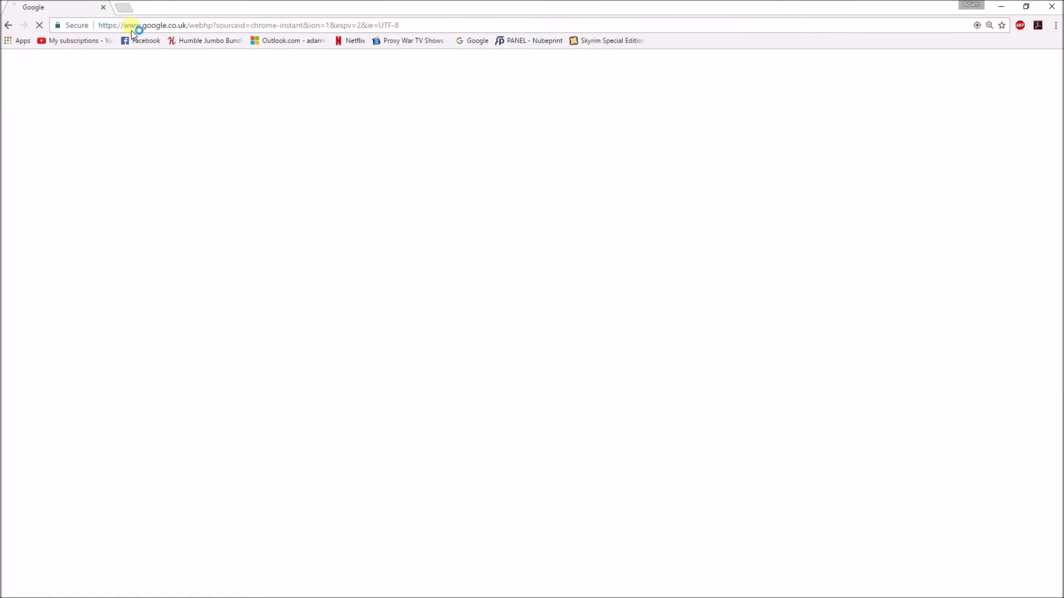
left_click(177, 165)
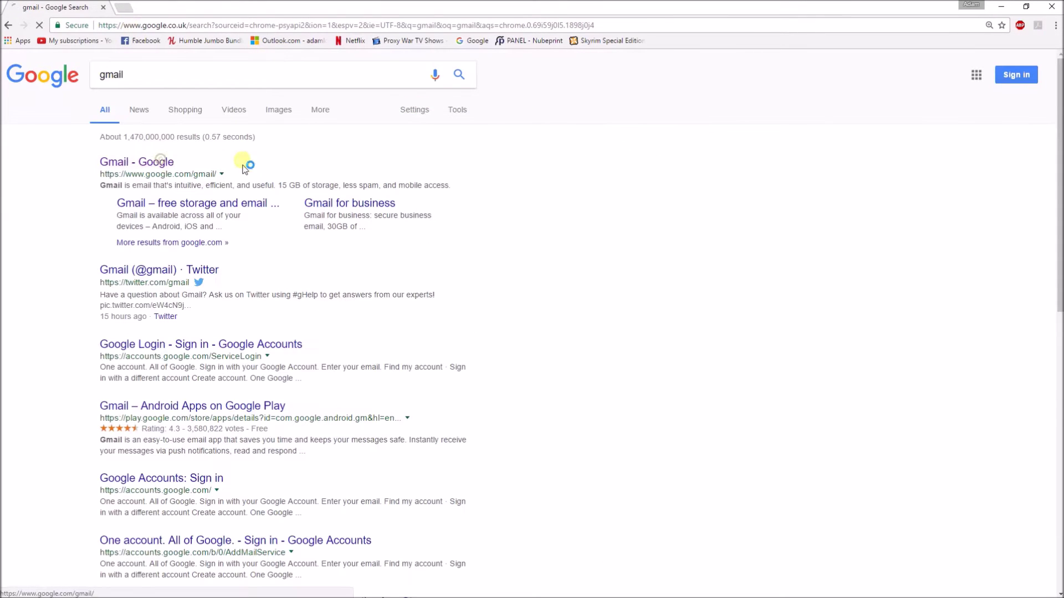
scroll(556, 304, "down", 2)
left_click(495, 528)
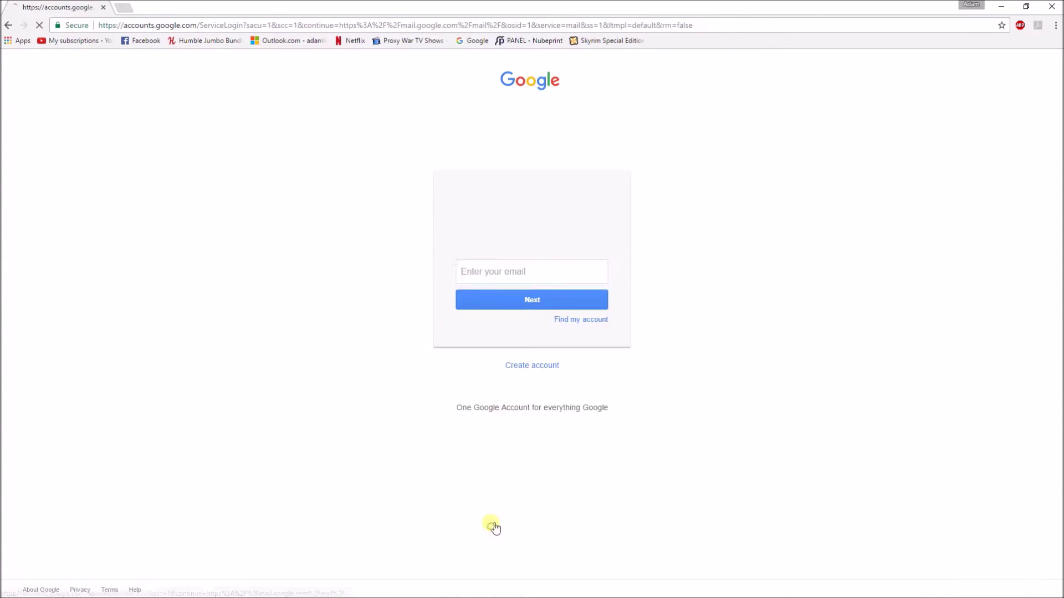
left_click(543, 371)
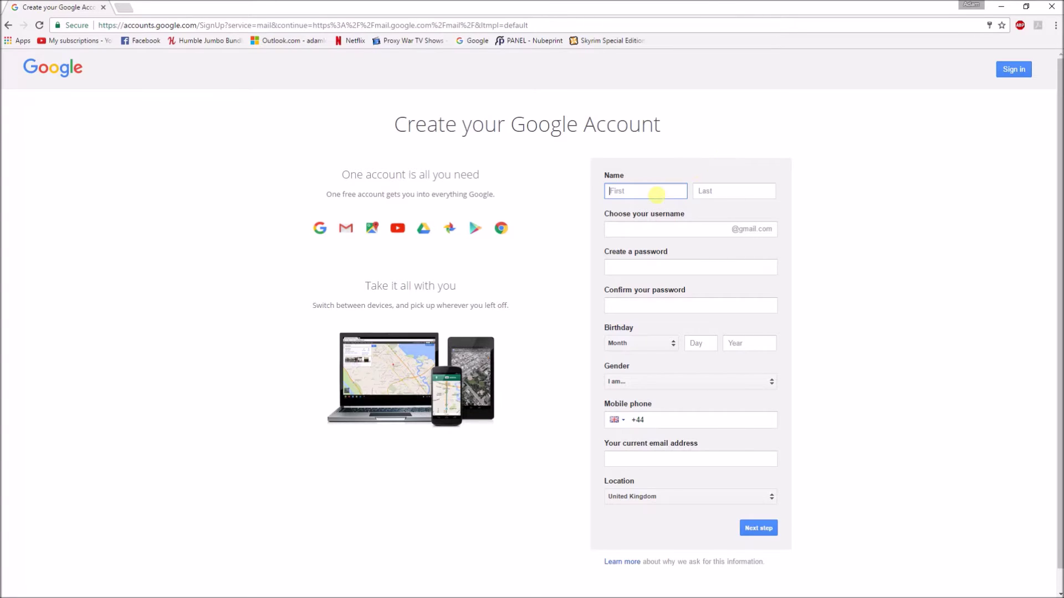
Enter the new account's first and last name, a username, and a matching password and confirmation
type("evolveds")
left_click(730, 190)
type("c220")
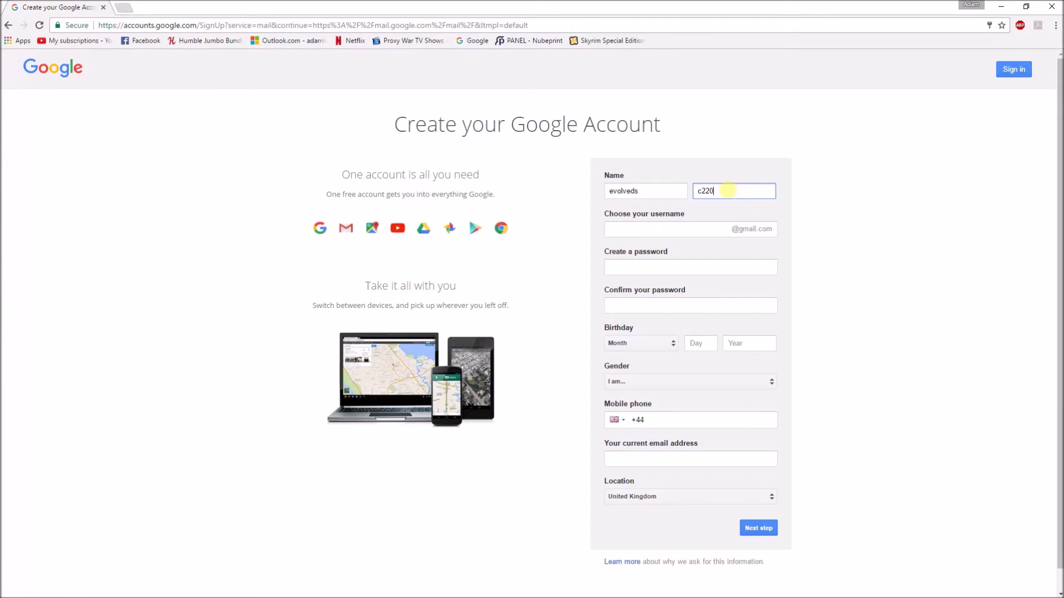
left_click(703, 228)
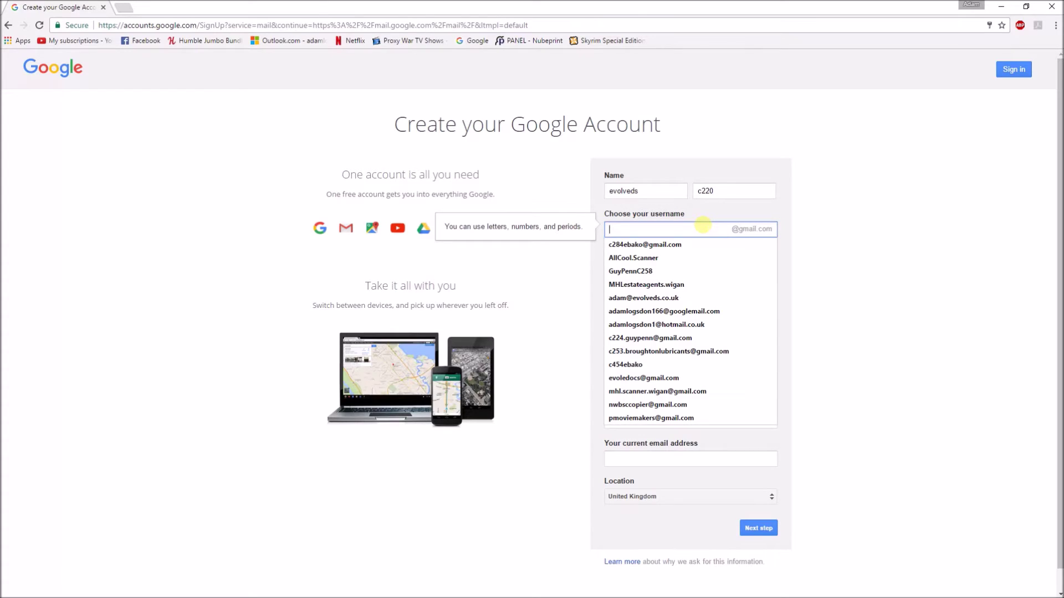
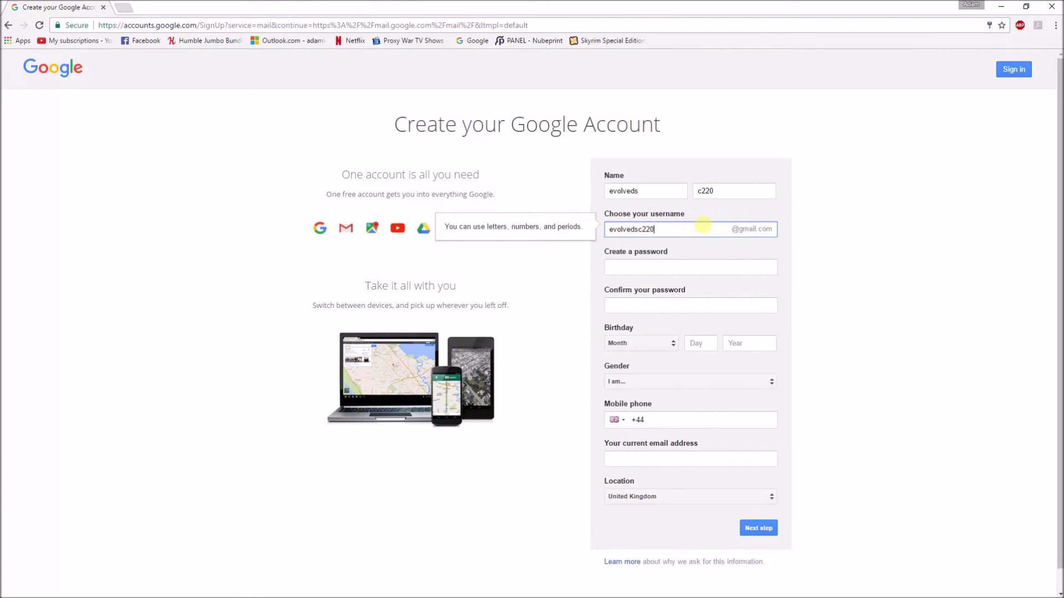
left_click(707, 267)
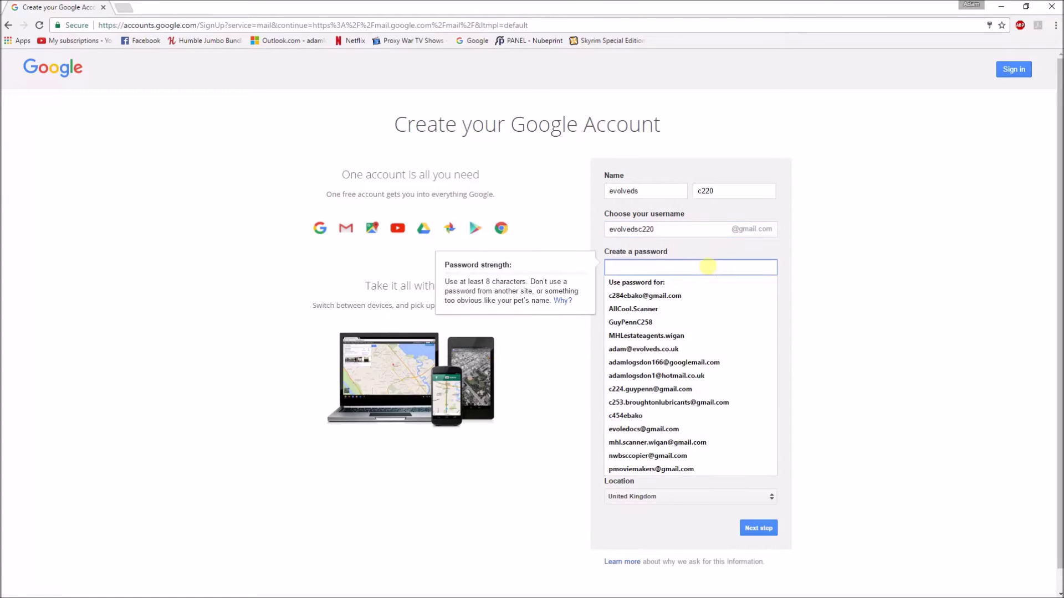
type("•")
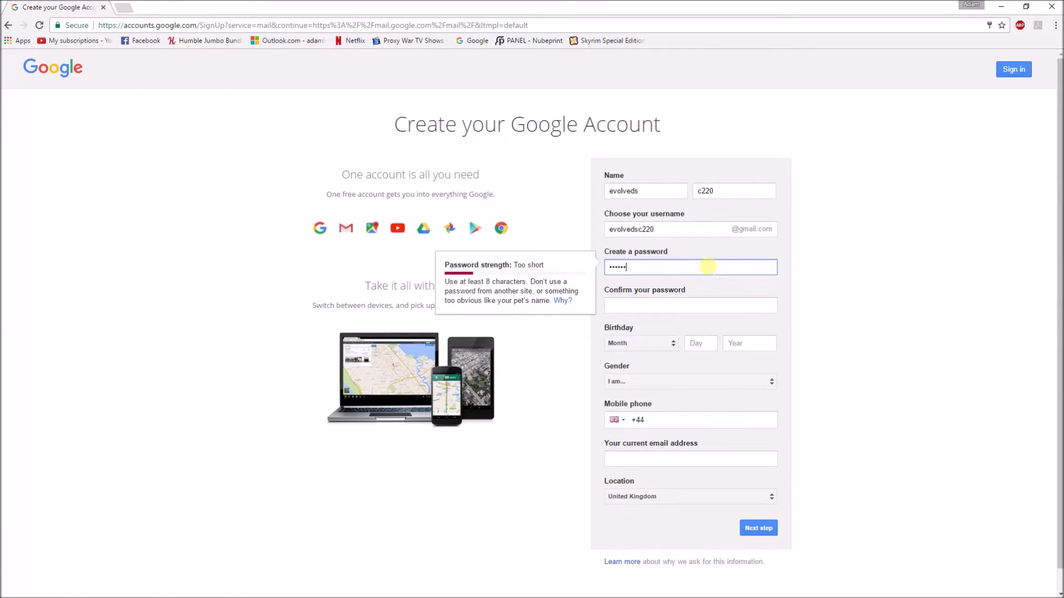
key("Tab")
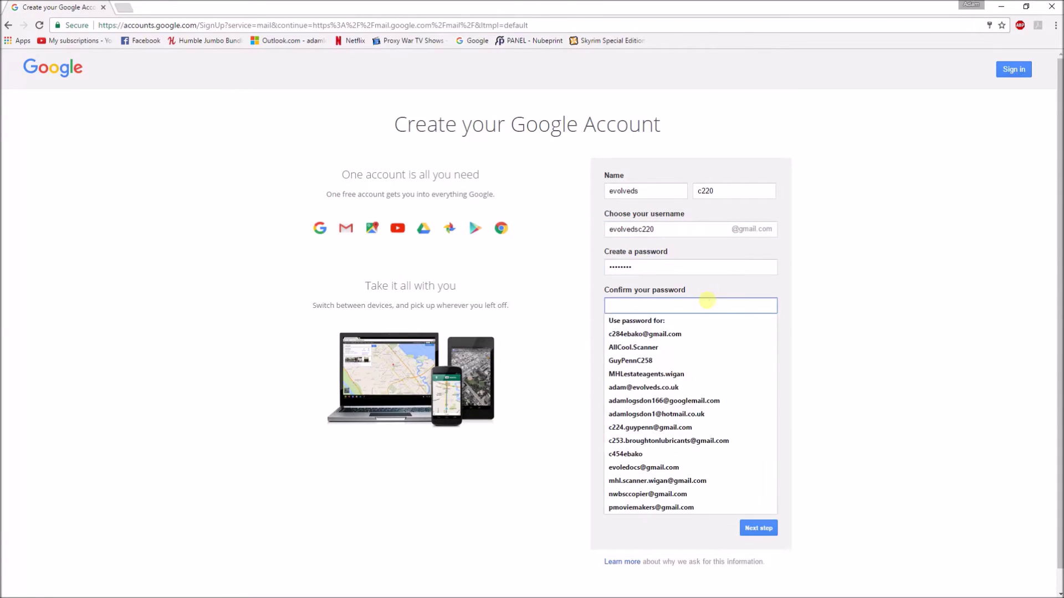
type("•")
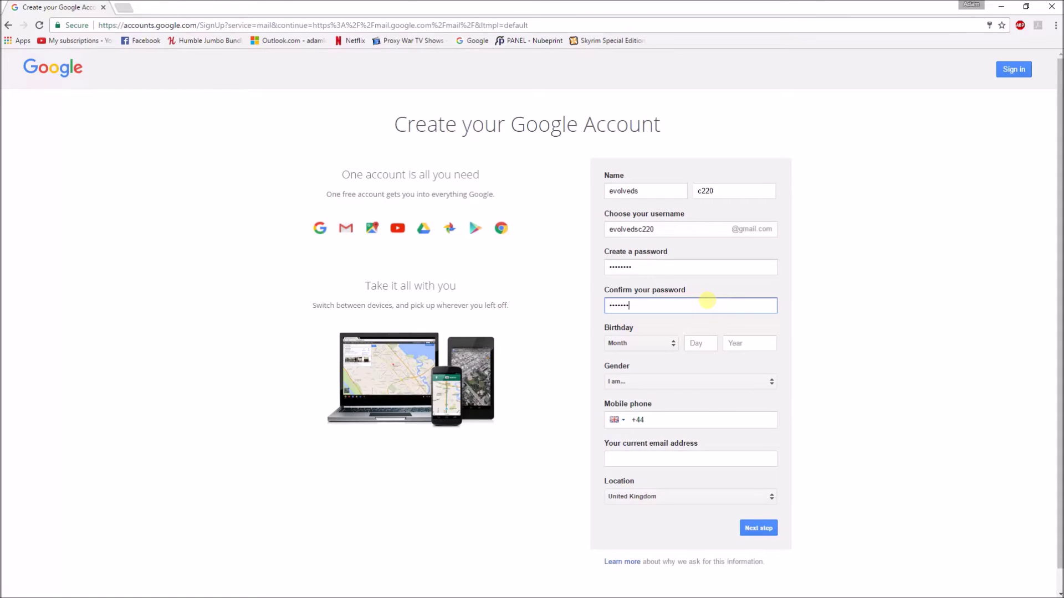
left_click(650, 344)
left_click_drag(668, 305, 601, 304)
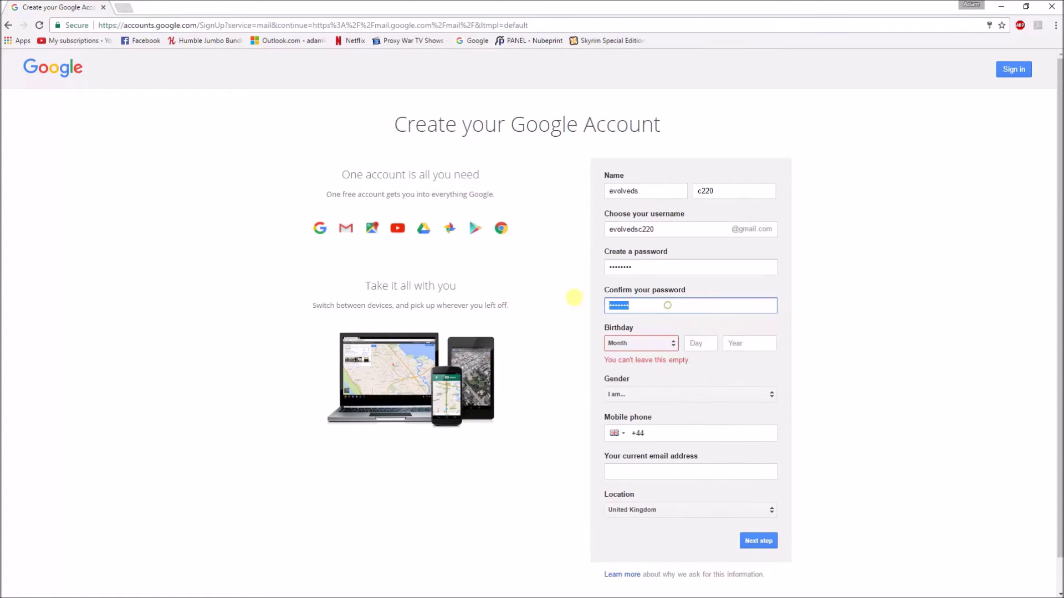
type("••••••••")
Set the birthday with month February, choose gender Other, and submit the sign-up form
left_click(645, 343)
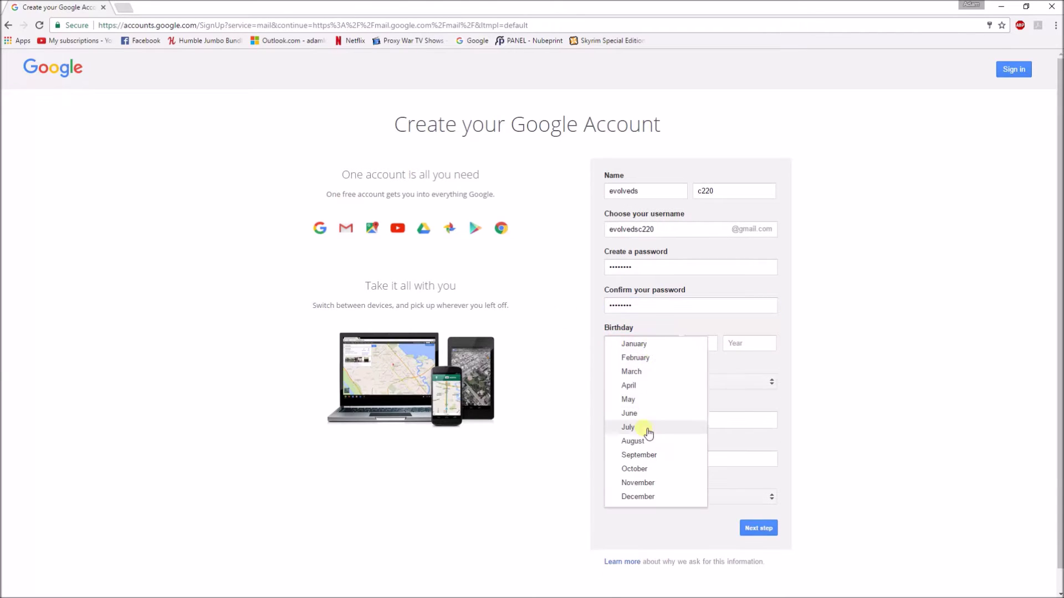
left_click(650, 359)
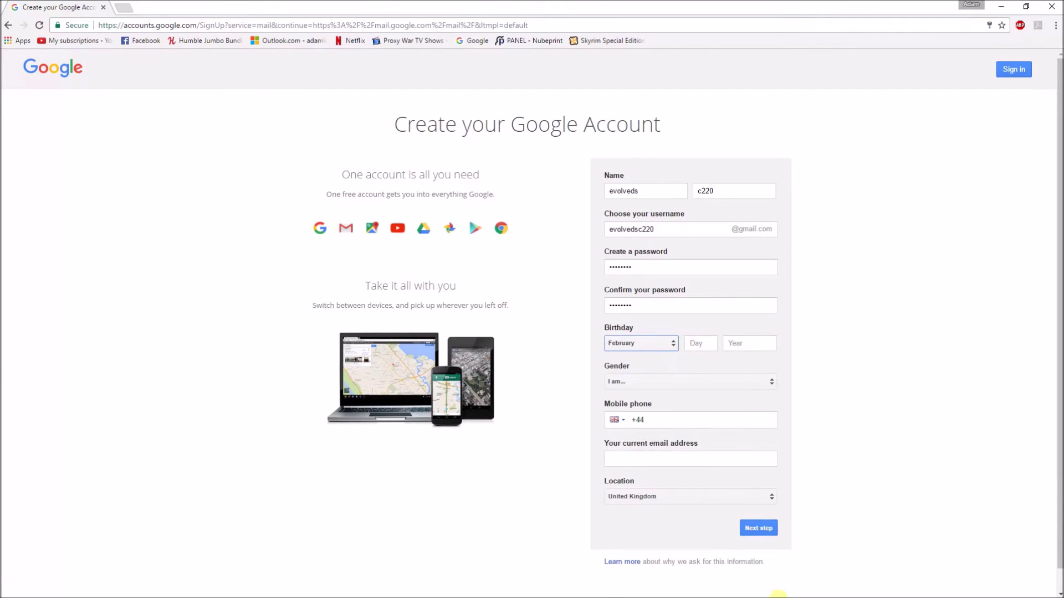
left_click(808, 592)
left_click(710, 343)
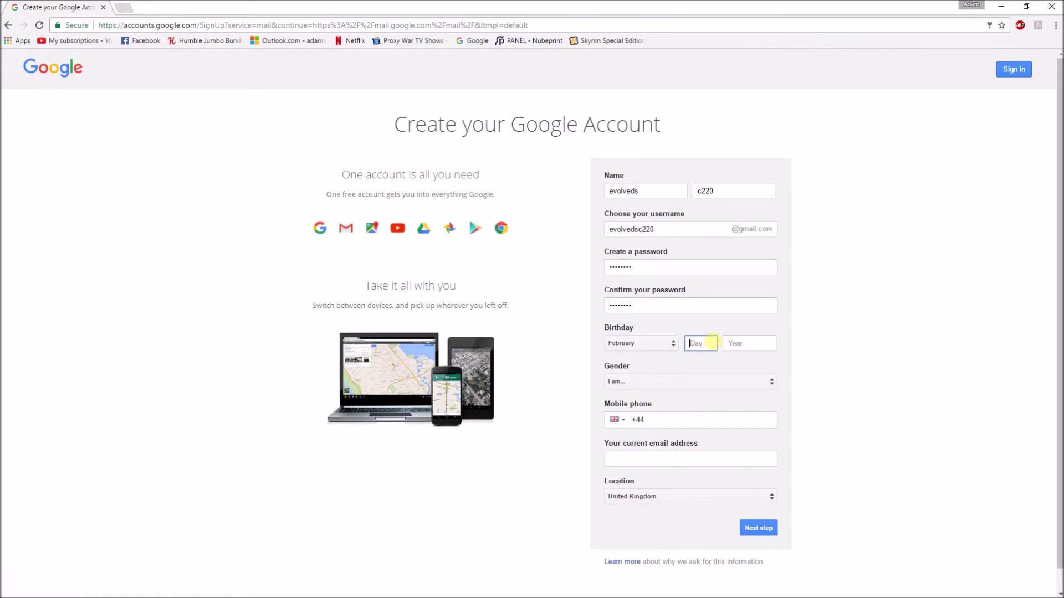
key("Tab")
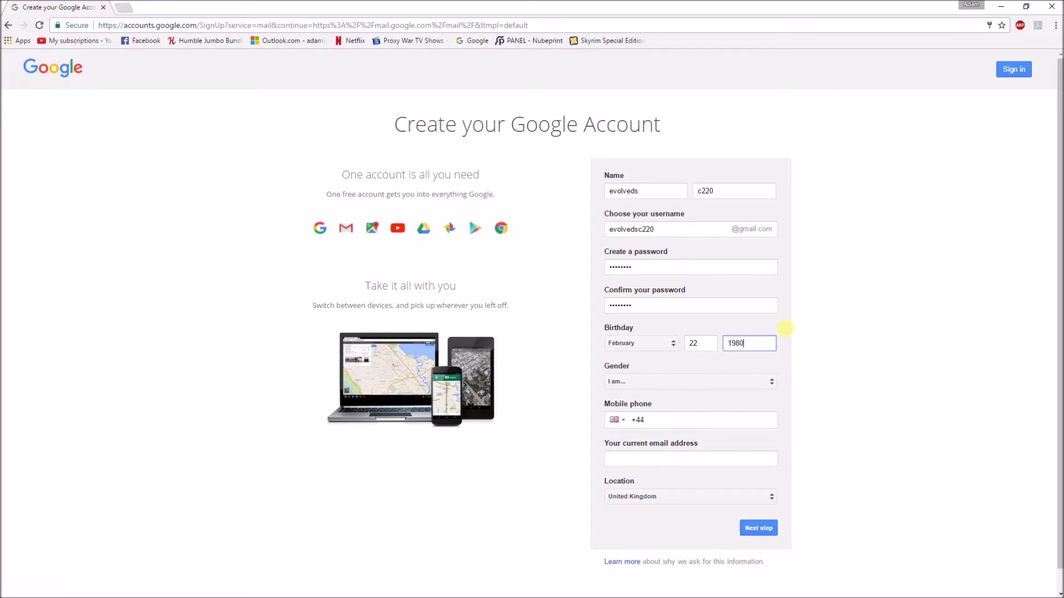
left_click(712, 382)
left_click(668, 410)
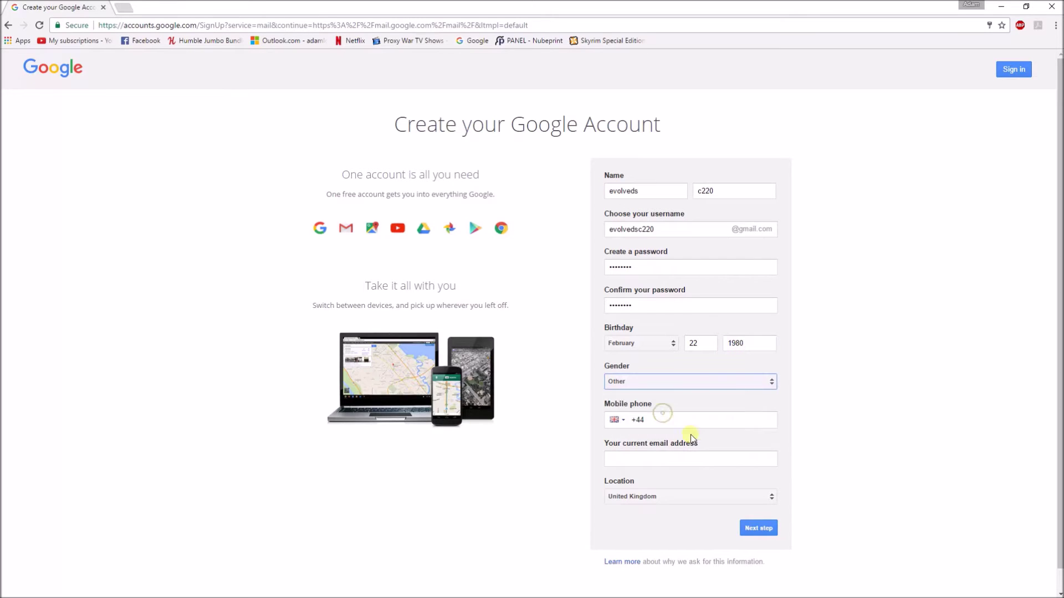
left_click(744, 522)
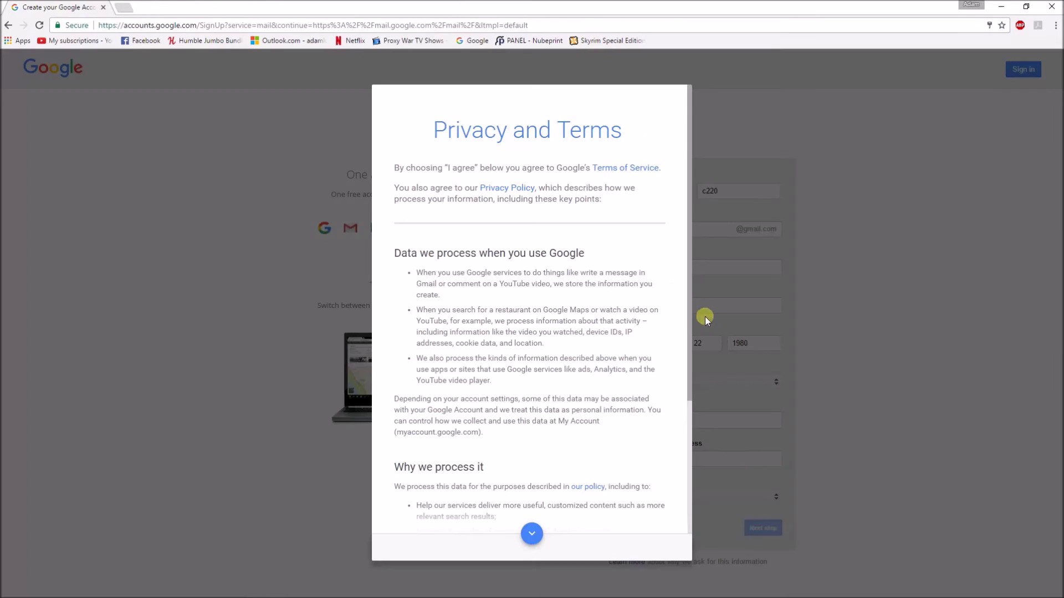
Agree to Google's Privacy and Terms, continue to the new Gmail inbox, and dismiss the welcome overlay
scroll(539, 460, "down", 3)
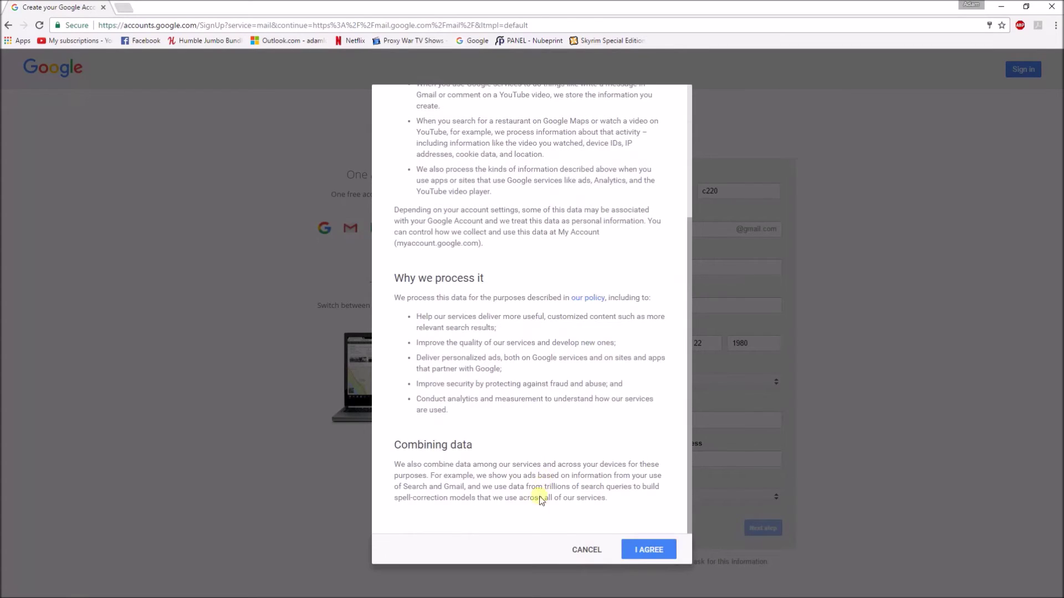
left_click(639, 548)
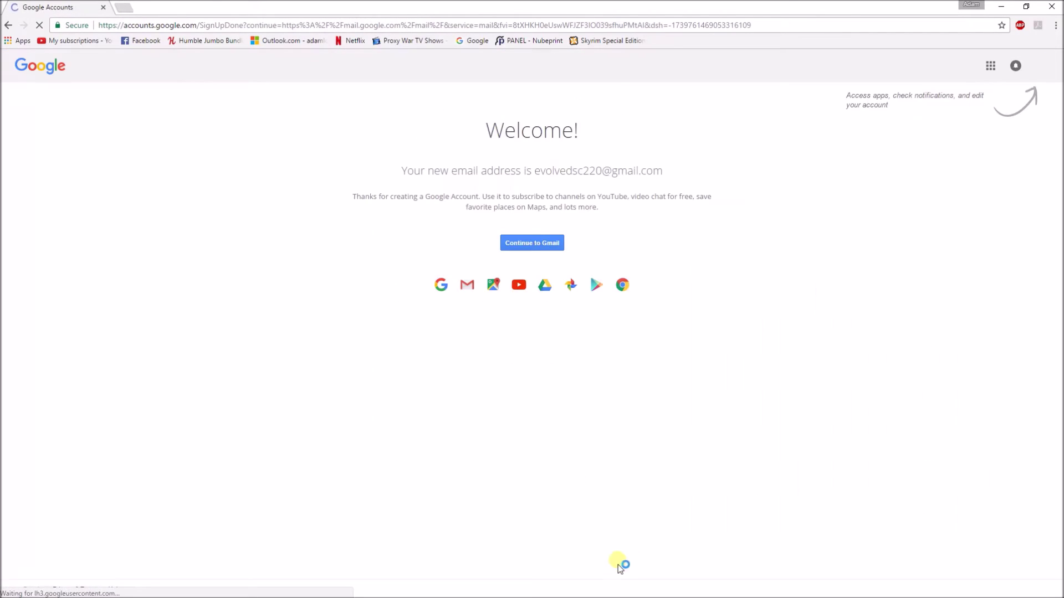
left_click(543, 238)
left_click_drag(527, 171, 807, 173)
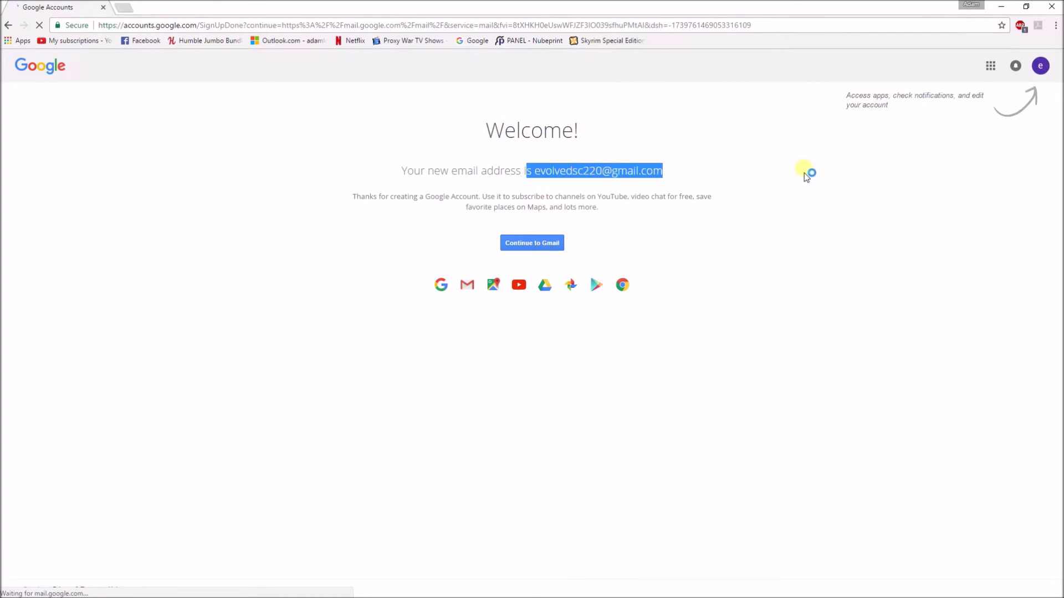
left_click(546, 172)
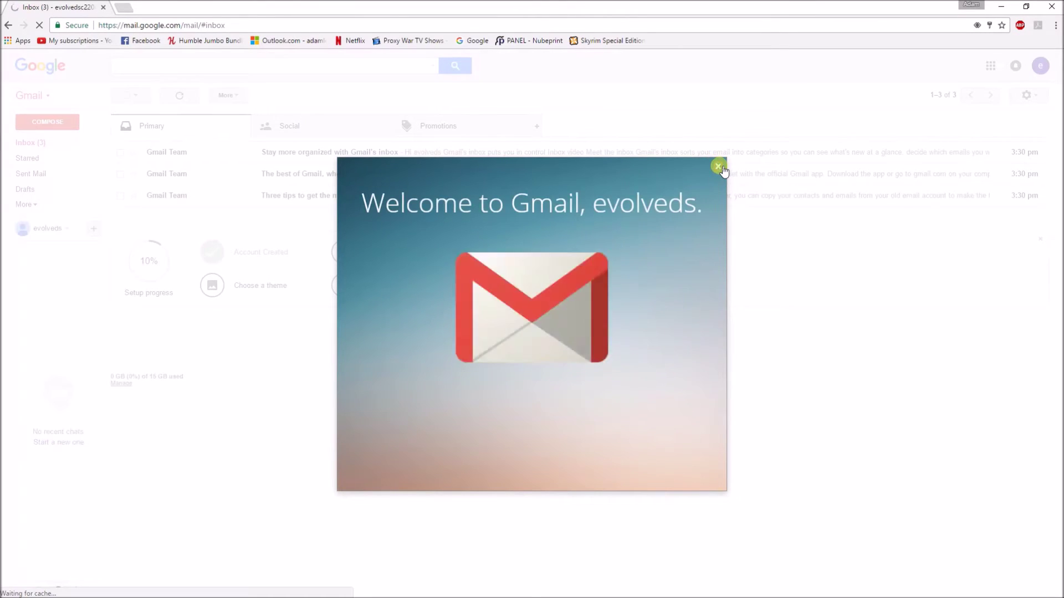
left_click(718, 166)
Enable IMAP under Gmail's Forwarding and POP/IMAP settings and save the change
left_click(1026, 97)
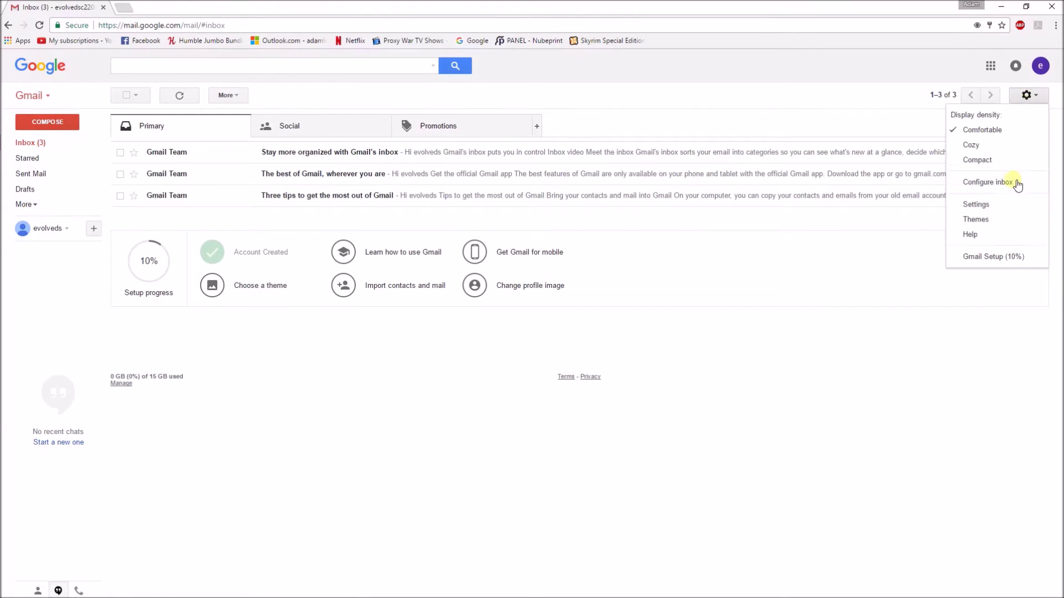
left_click(1002, 204)
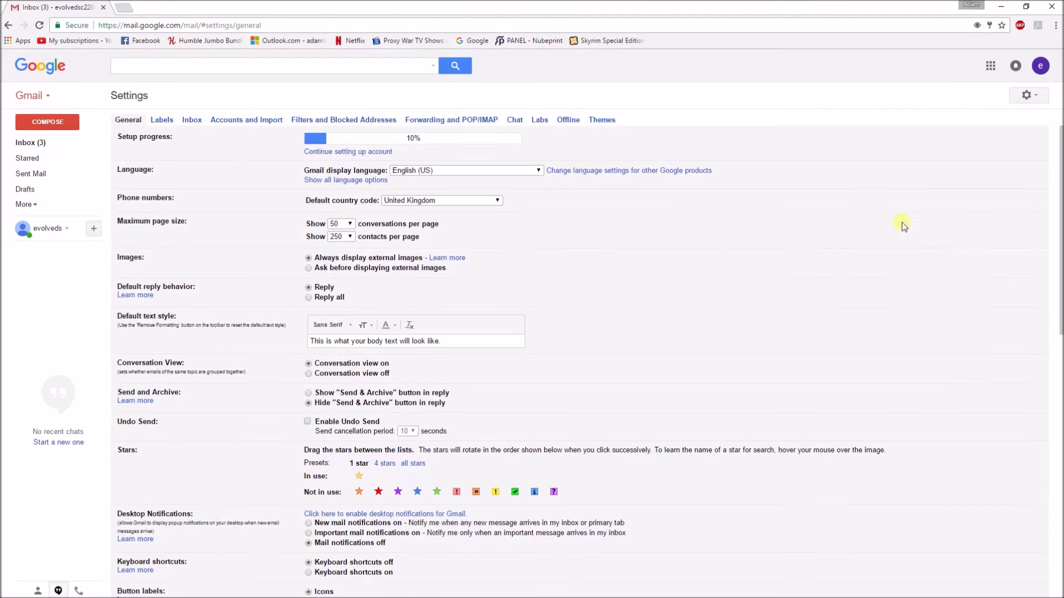
left_click(465, 120)
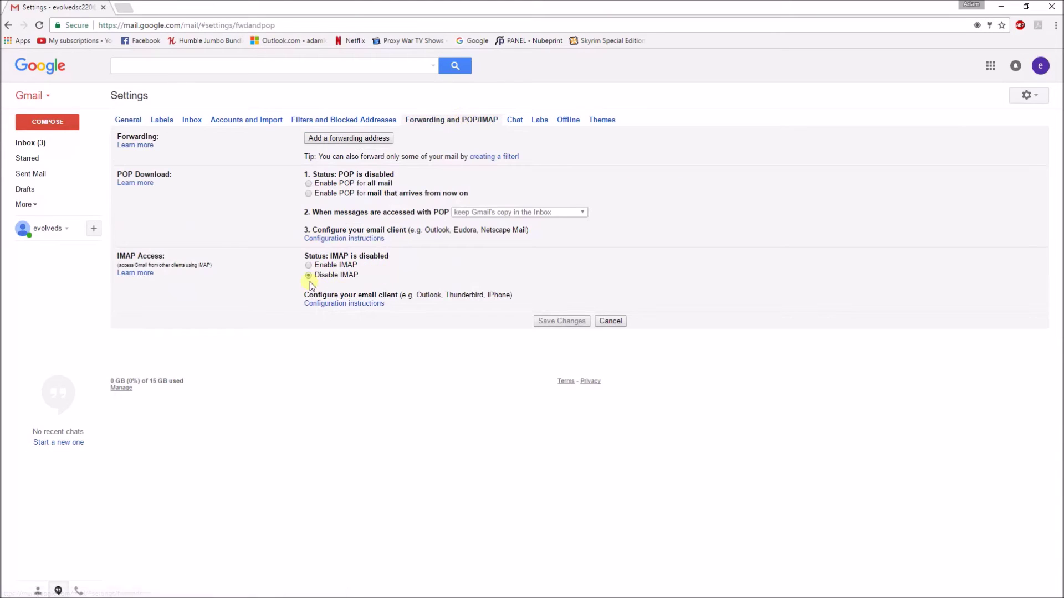
left_click(321, 265)
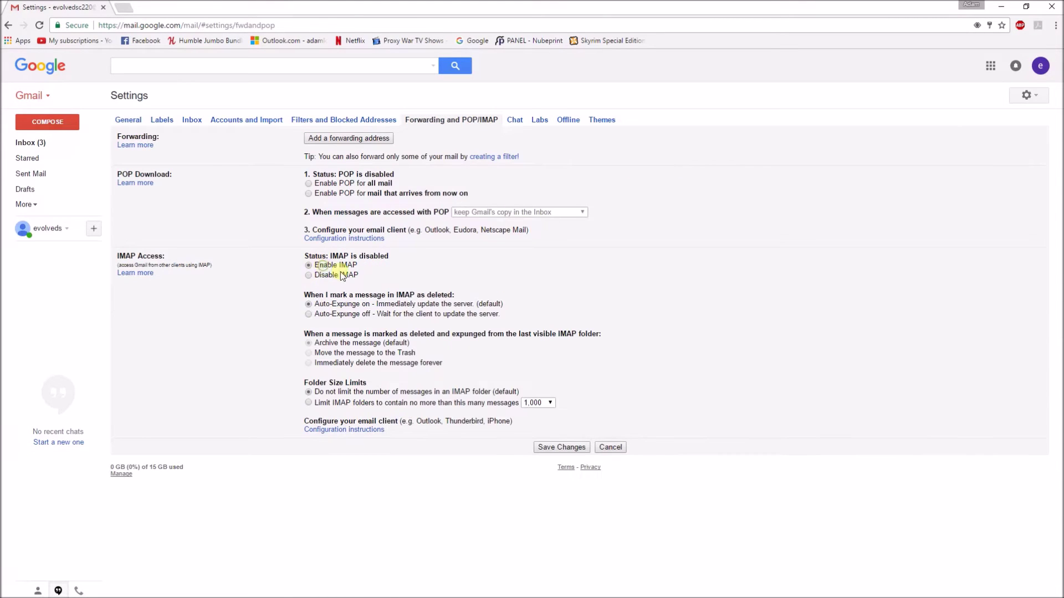
left_click(561, 447)
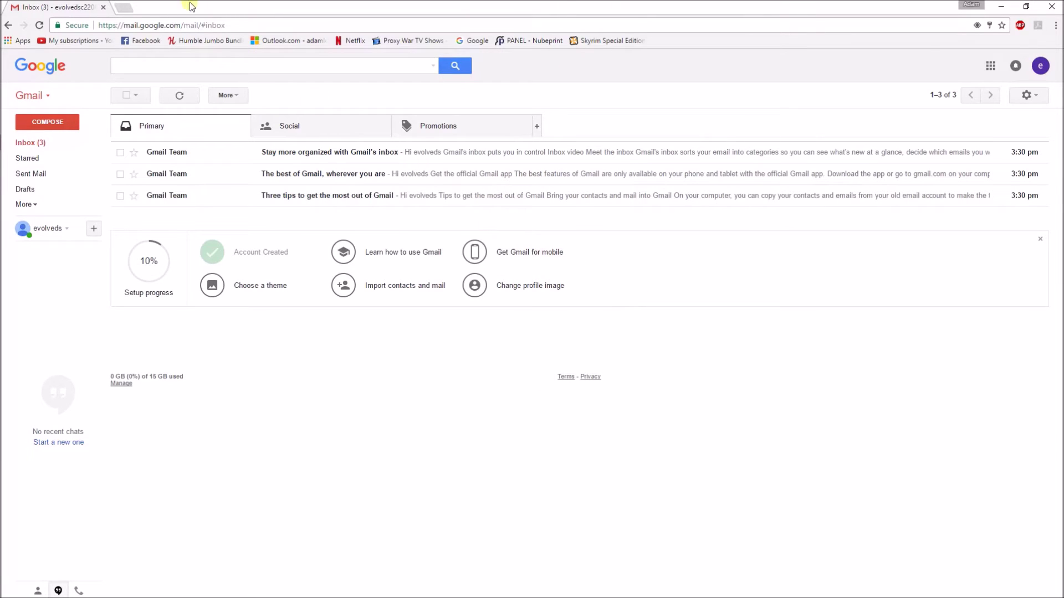
Load the printer's web interface at 192.168.1.184 and go to its Address Book List
left_click(164, 26)
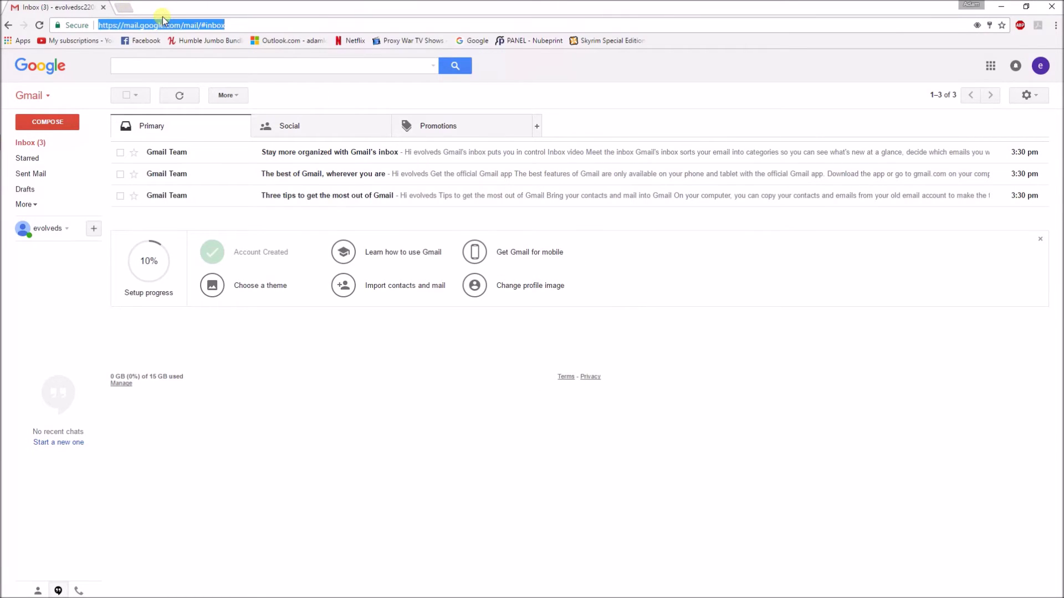
type("192.16")
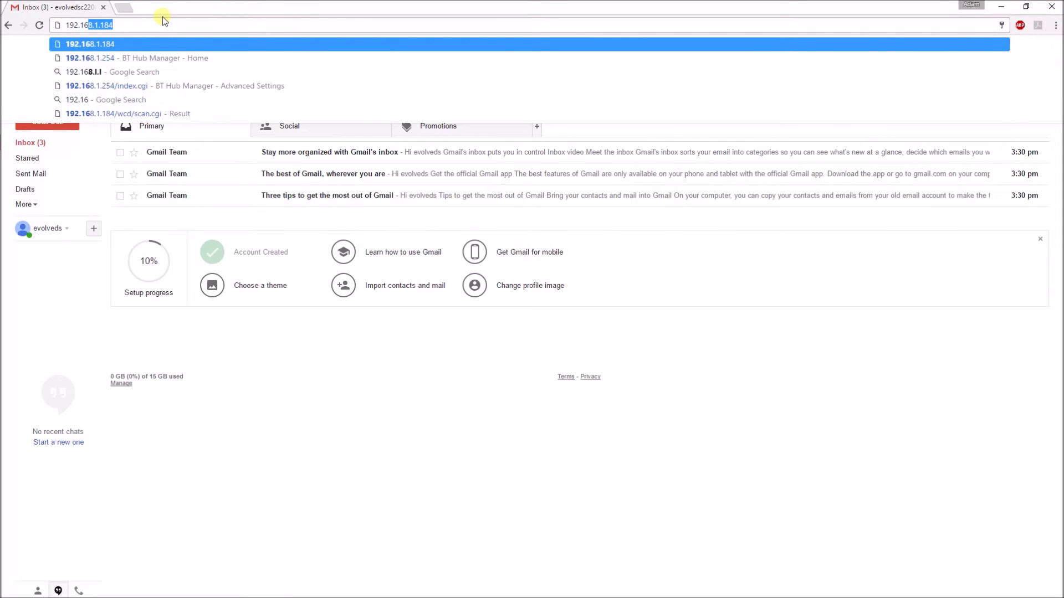
type("83.")
key("BackSpace")
key("BackSpace")
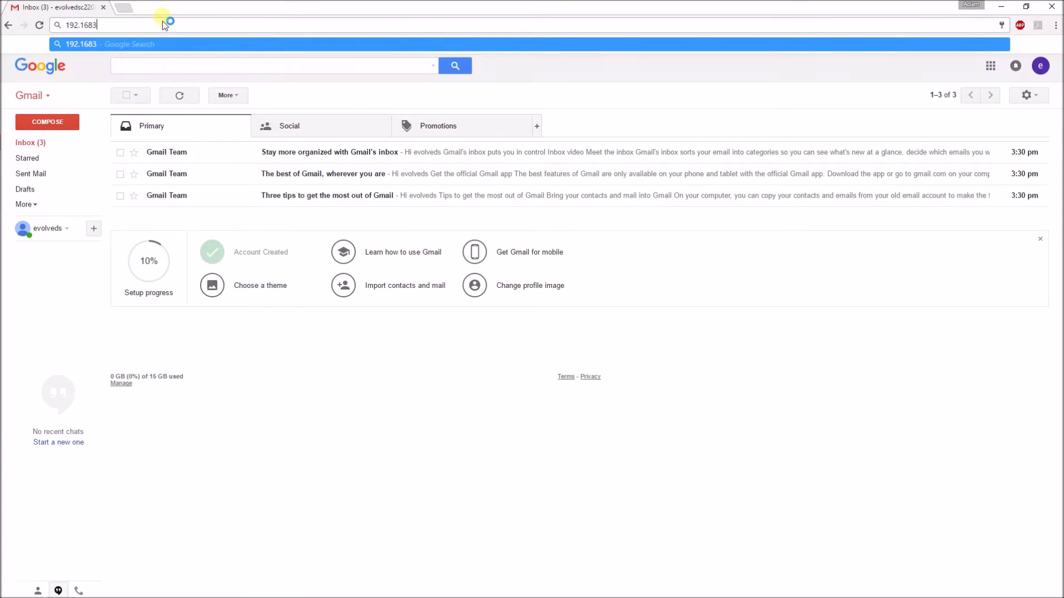
type(".1.184/wcd/system.xml")
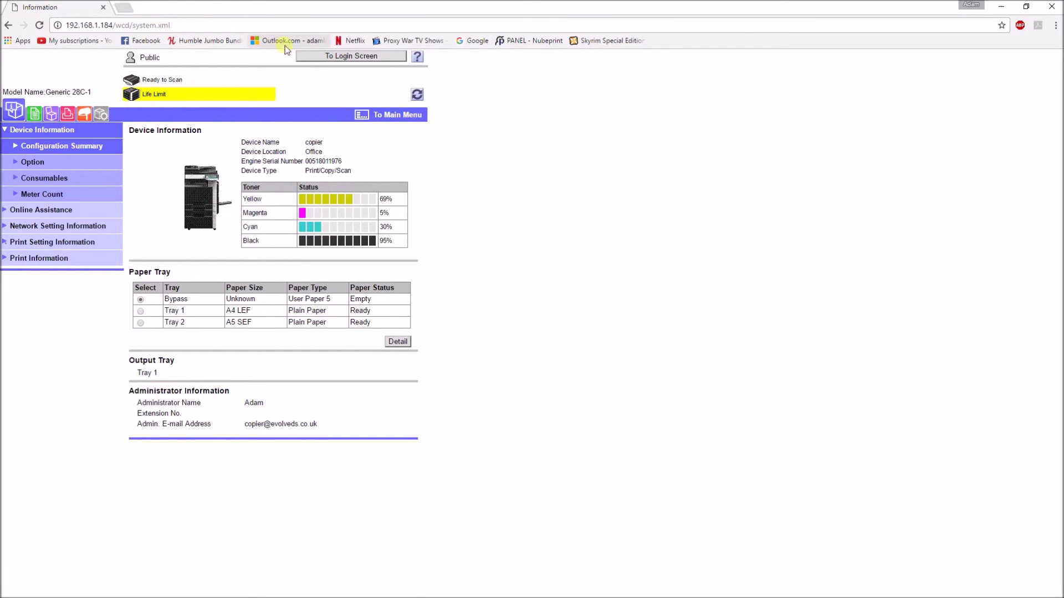
left_click(89, 116)
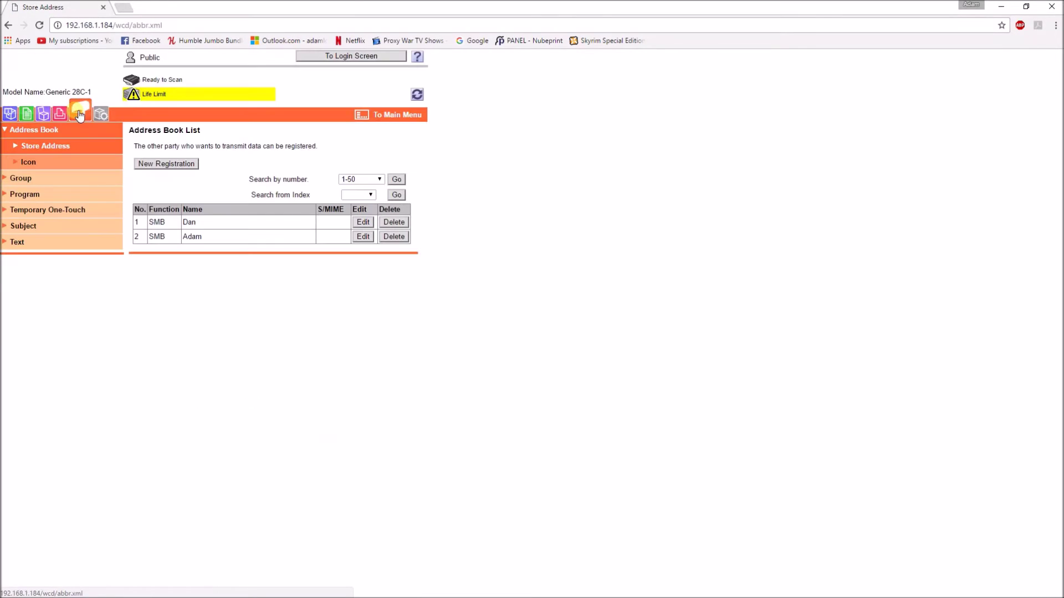
Register an e-mail destination named 'test', indexed under TUV, marked Main, with its destination e-mail address
left_click(157, 164)
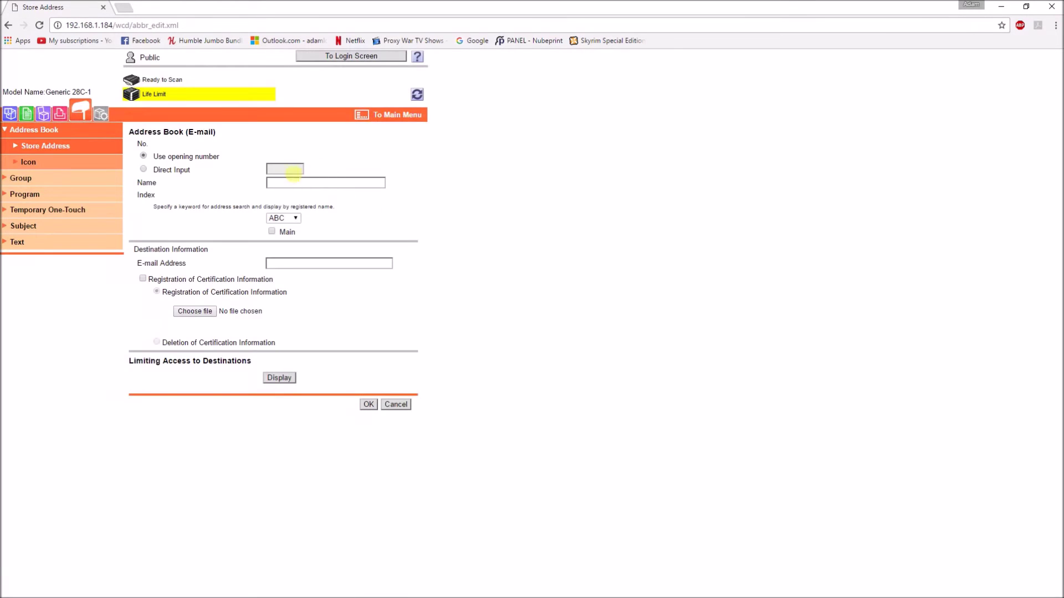
left_click(291, 175)
type("test")
left_click(289, 219)
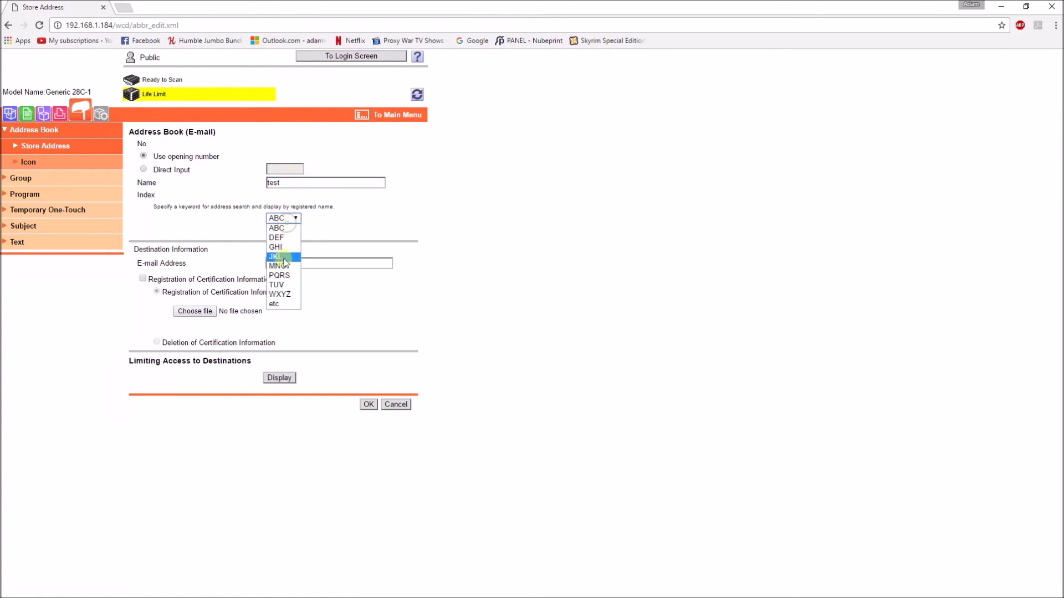
left_click(285, 285)
left_click(272, 232)
left_click(284, 263)
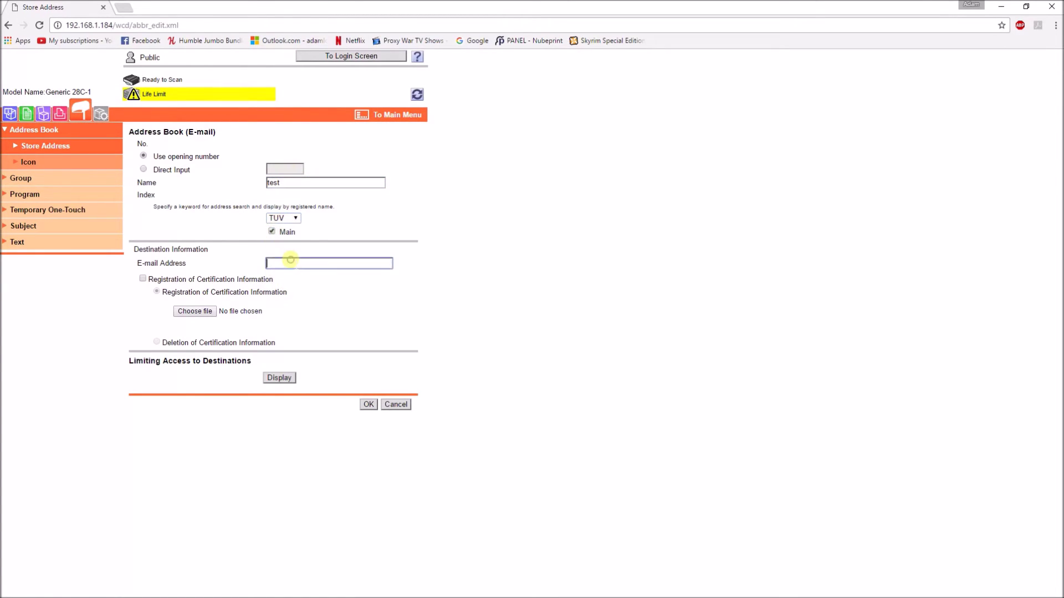
left_click(600, 364)
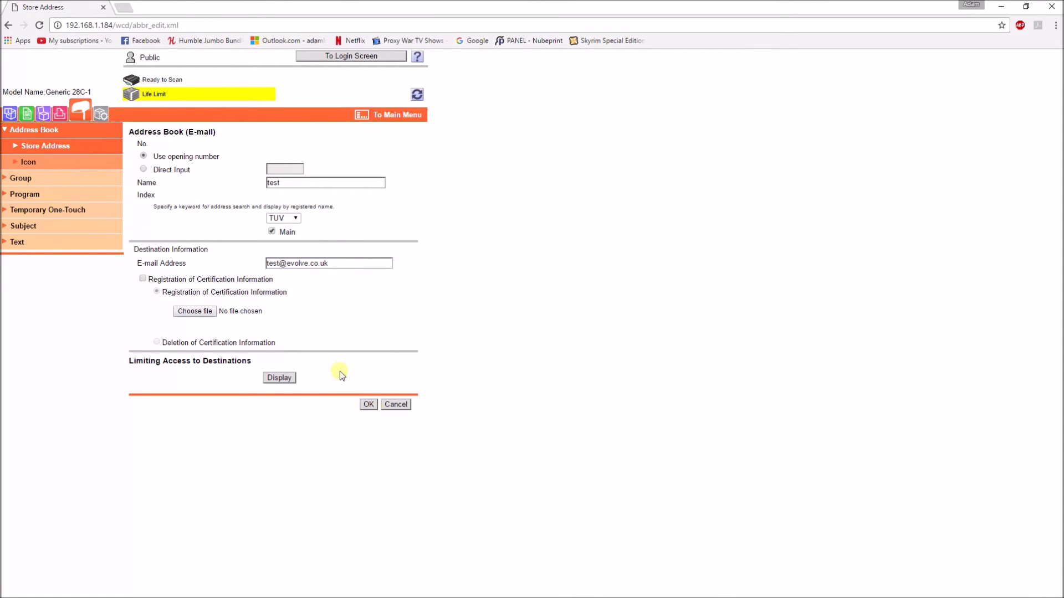
left_click(369, 405)
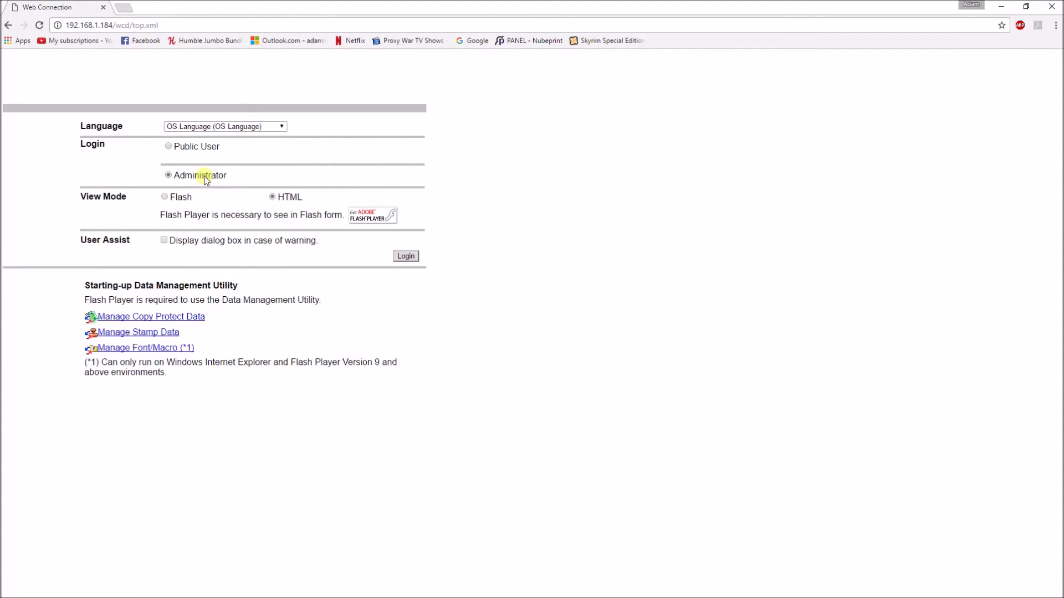
Log in as Administrator with the admin password and go to the Network TCP/IP Setting page
left_click(203, 175)
left_click(407, 256)
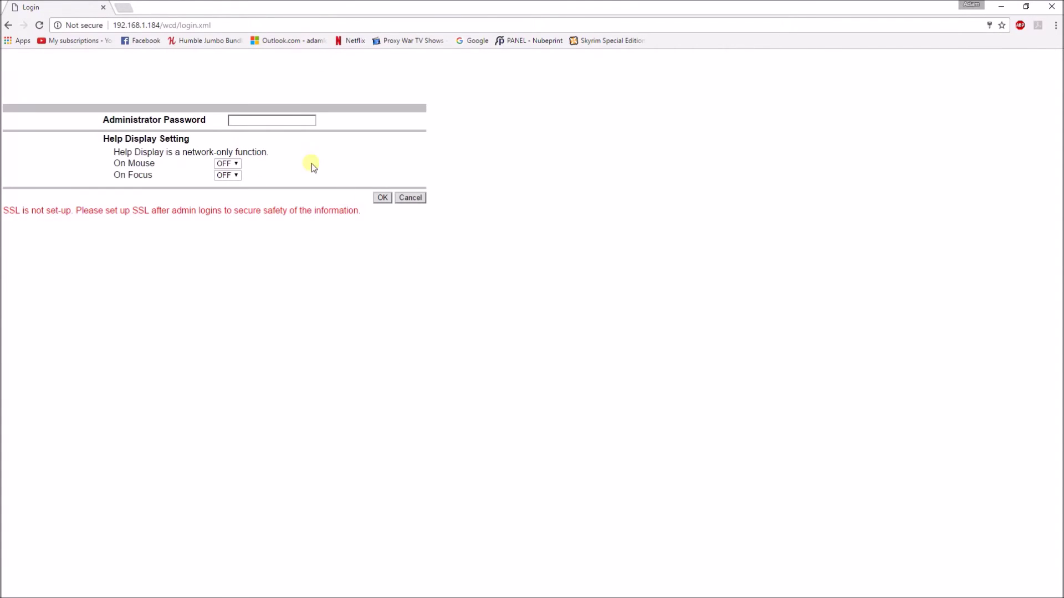
left_click(292, 119)
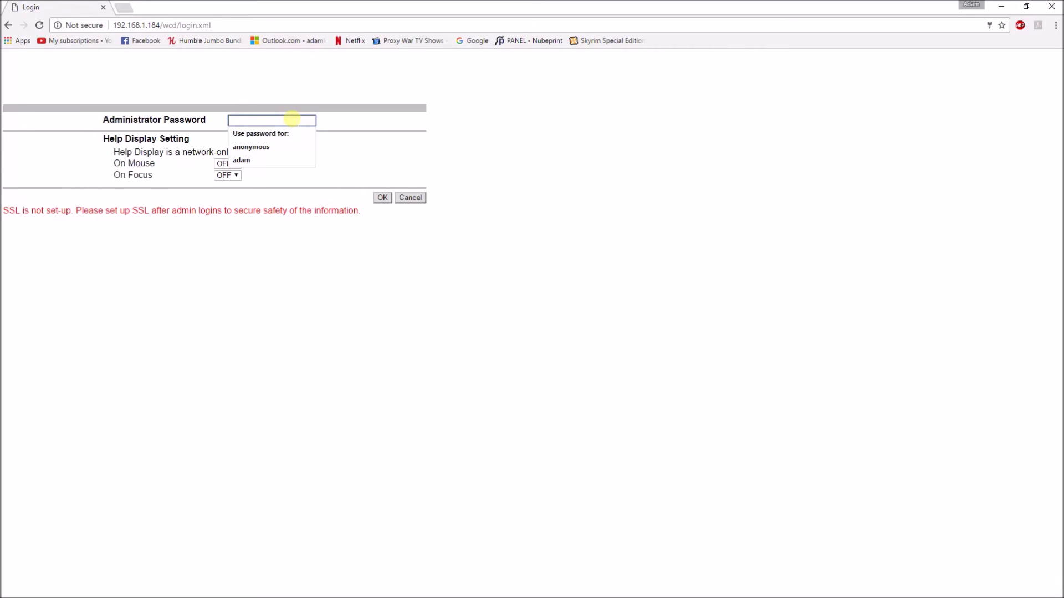
type("12")
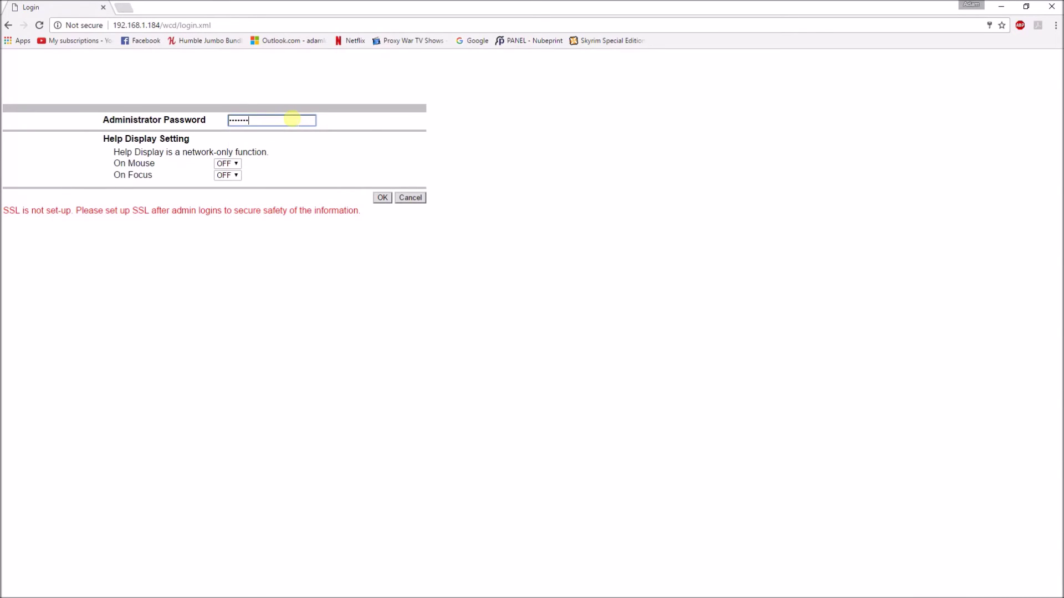
key("Return")
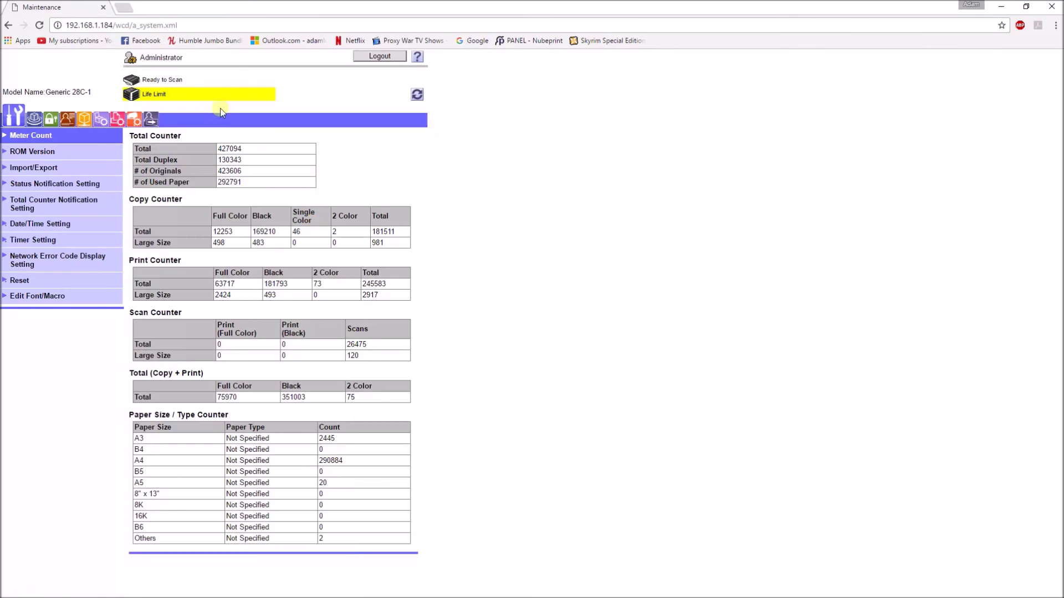
left_click(88, 119)
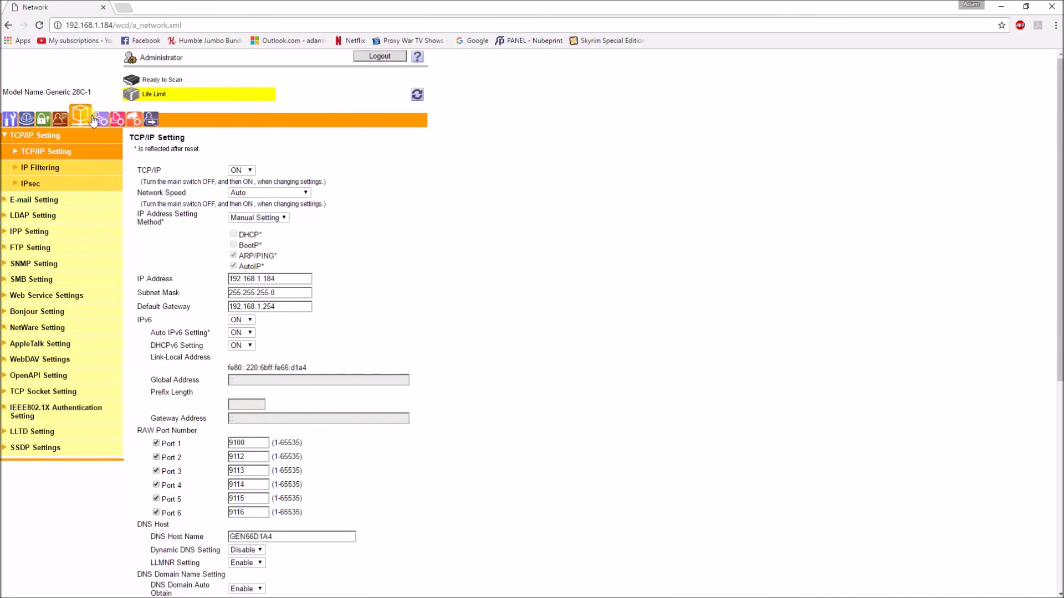
Set E-mail TX (SMTP) to host name smtp.gmail.com using SMTP over SSL on port 465
left_click(44, 202)
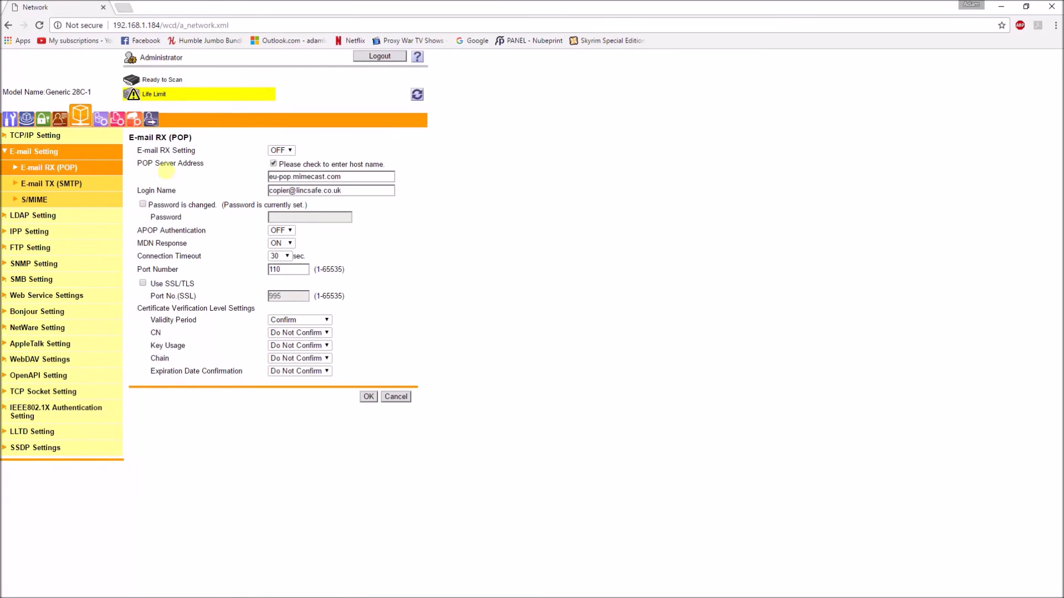
left_click(67, 186)
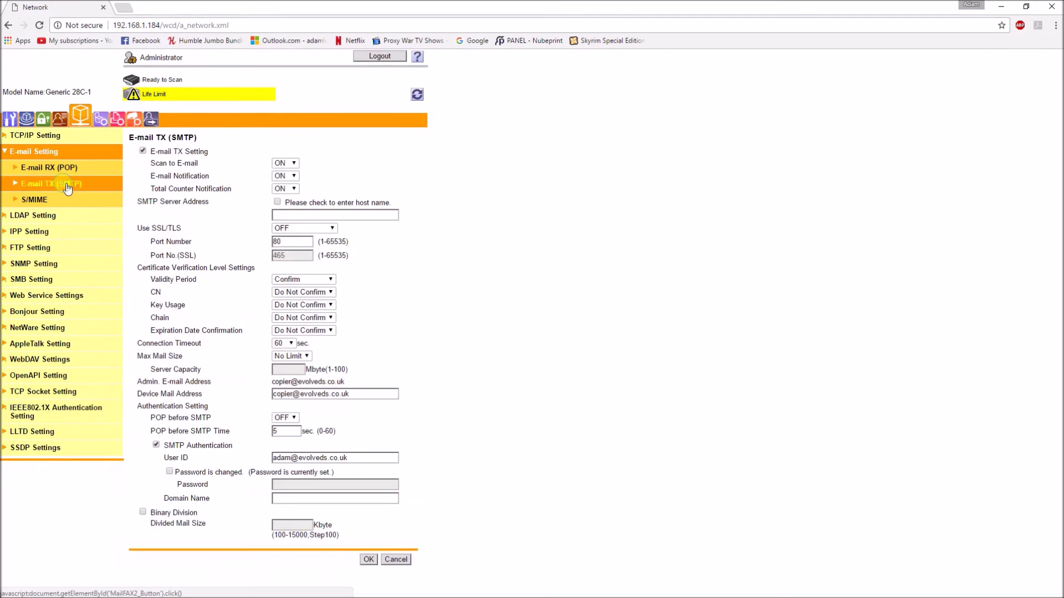
left_click(277, 201)
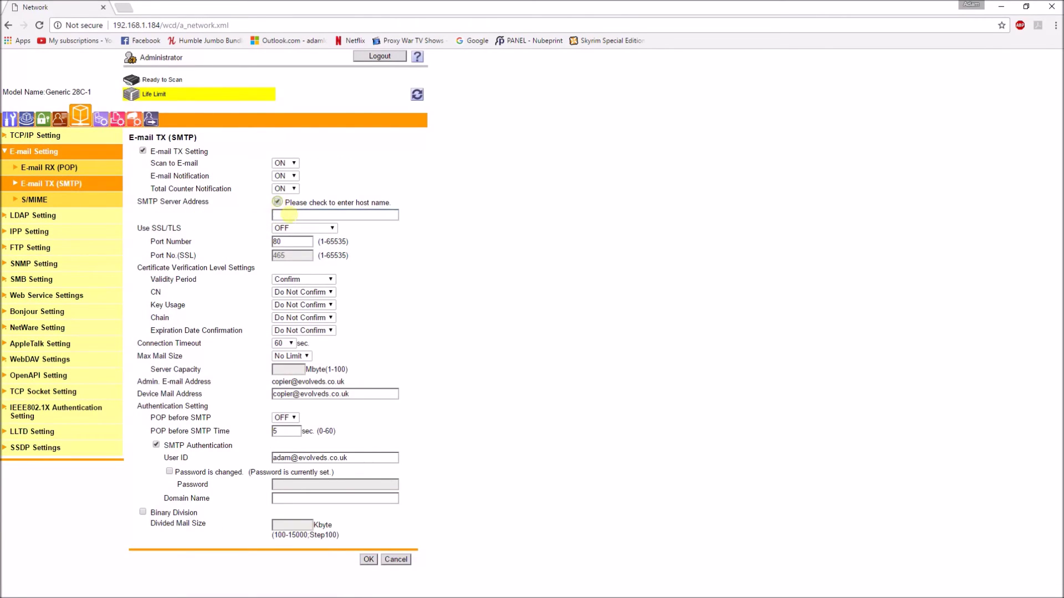
left_click(288, 215)
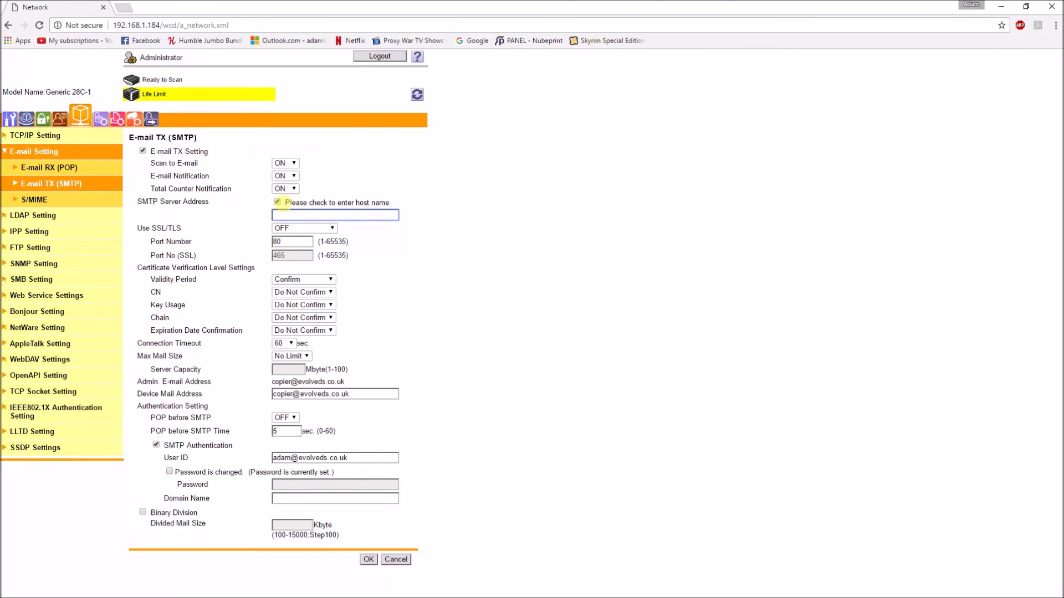
type("smtp.gmail.com")
left_click(293, 229)
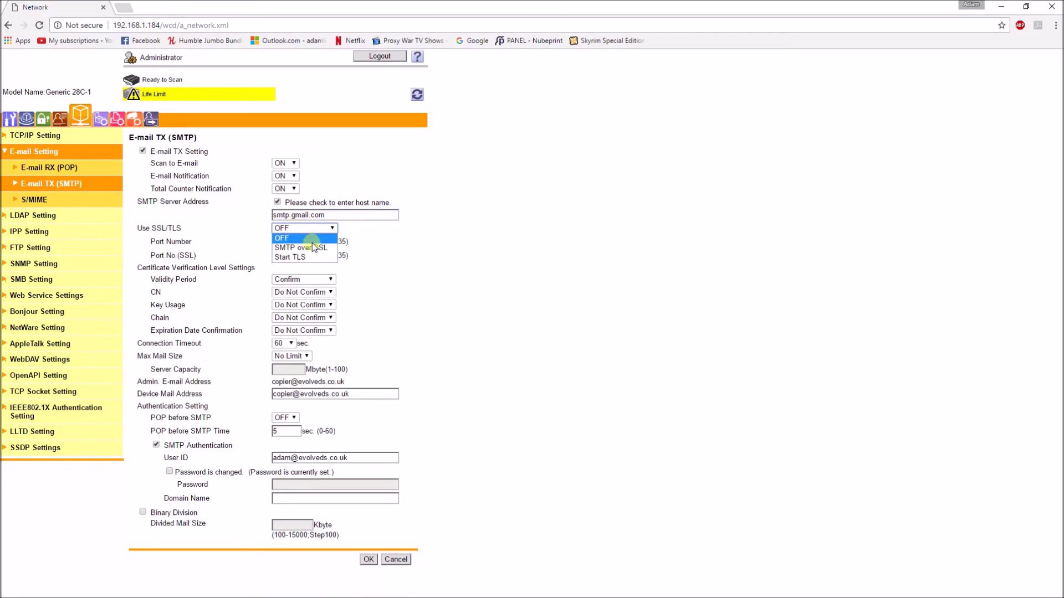
left_click(301, 247)
left_click(290, 256)
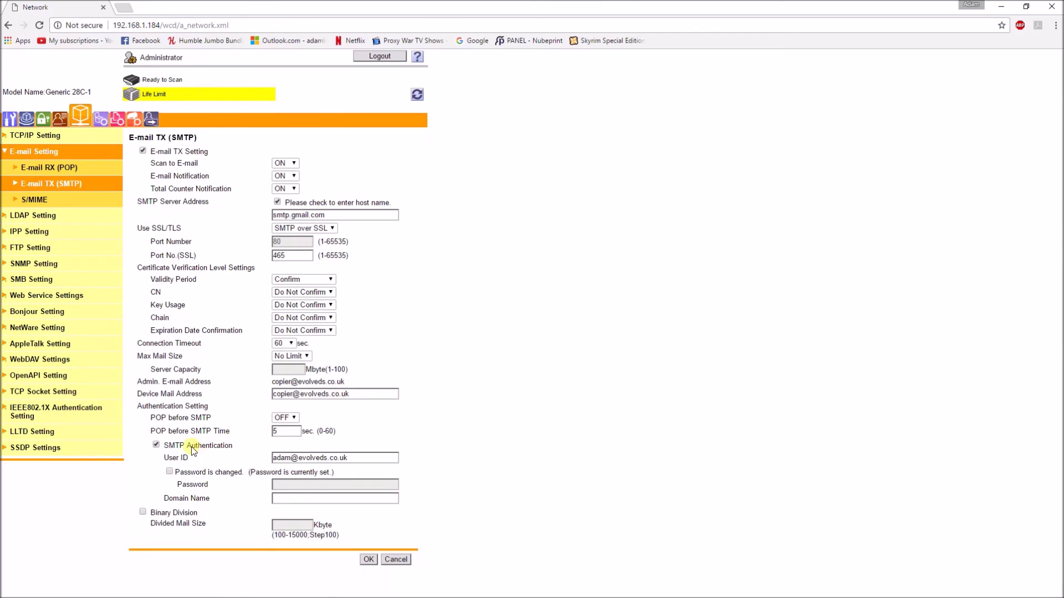
left_click_drag(348, 458, 209, 471)
Replace the SMTP User ID with the new Gmail address and enter the Gmail account password
key("BackSpace")
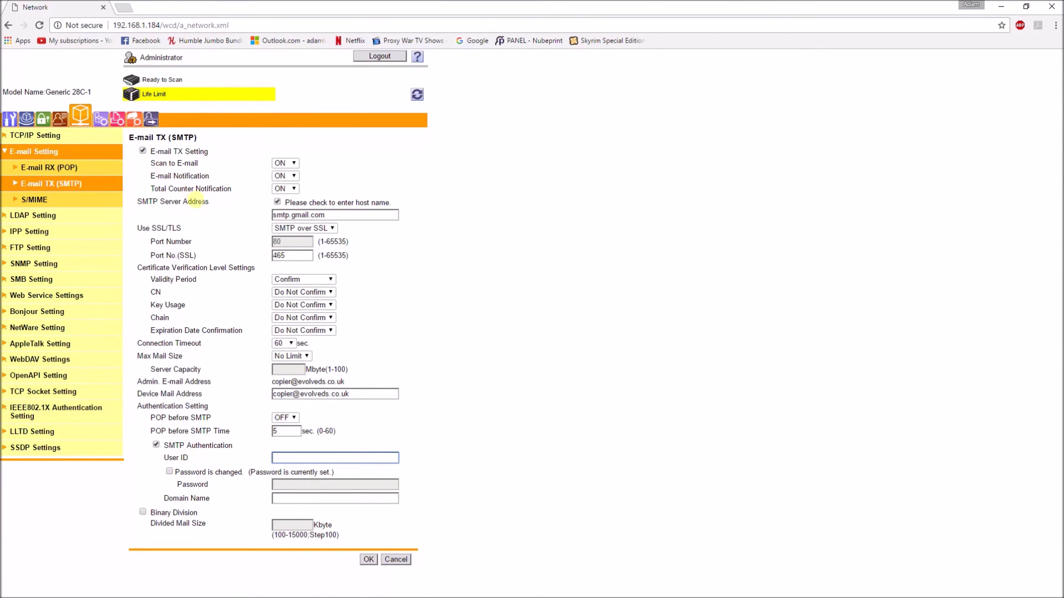
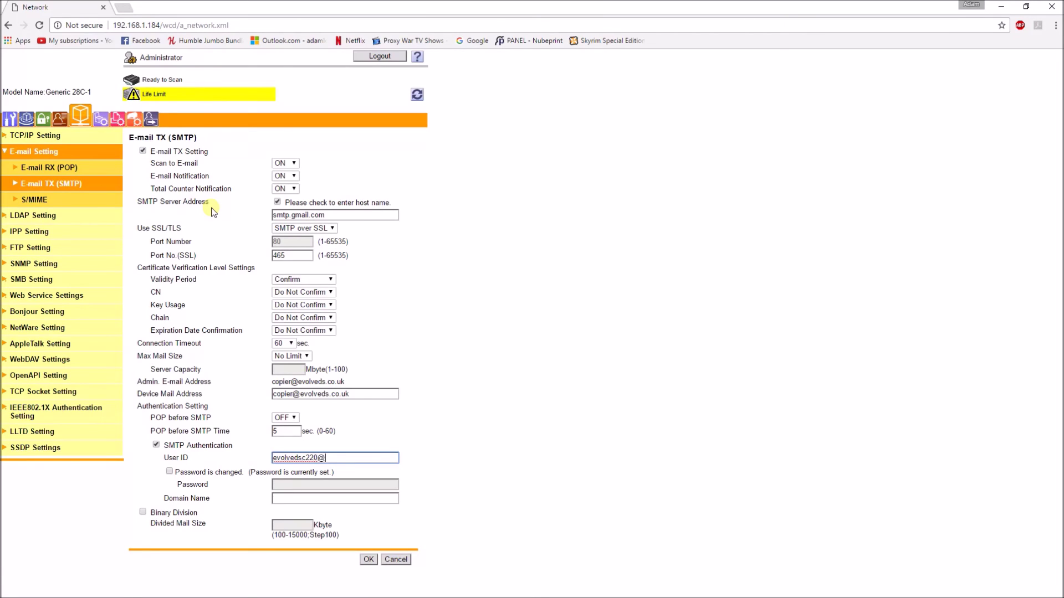
left_click(168, 471)
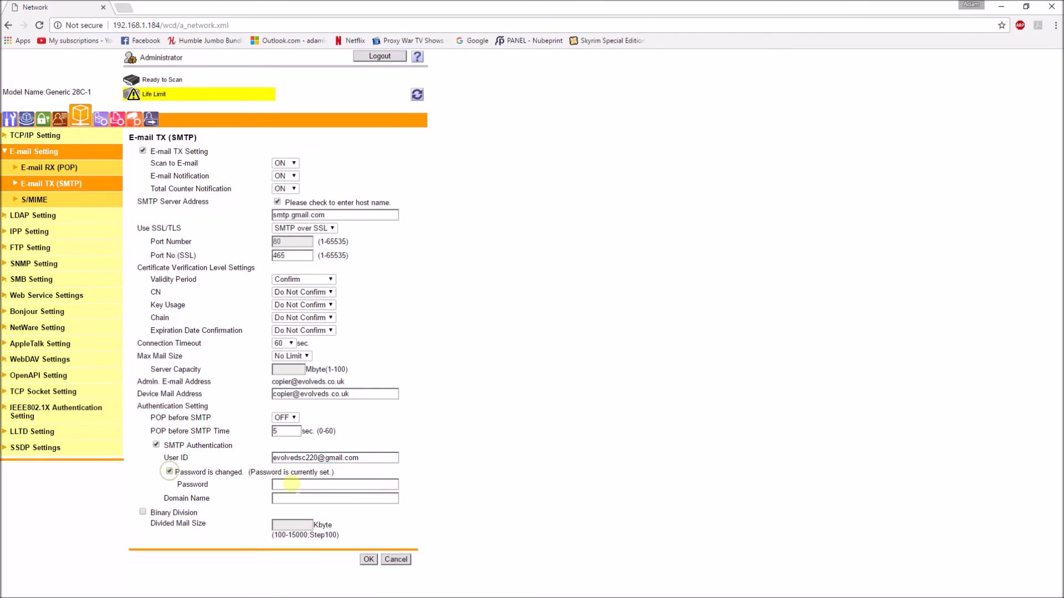
left_click(315, 486)
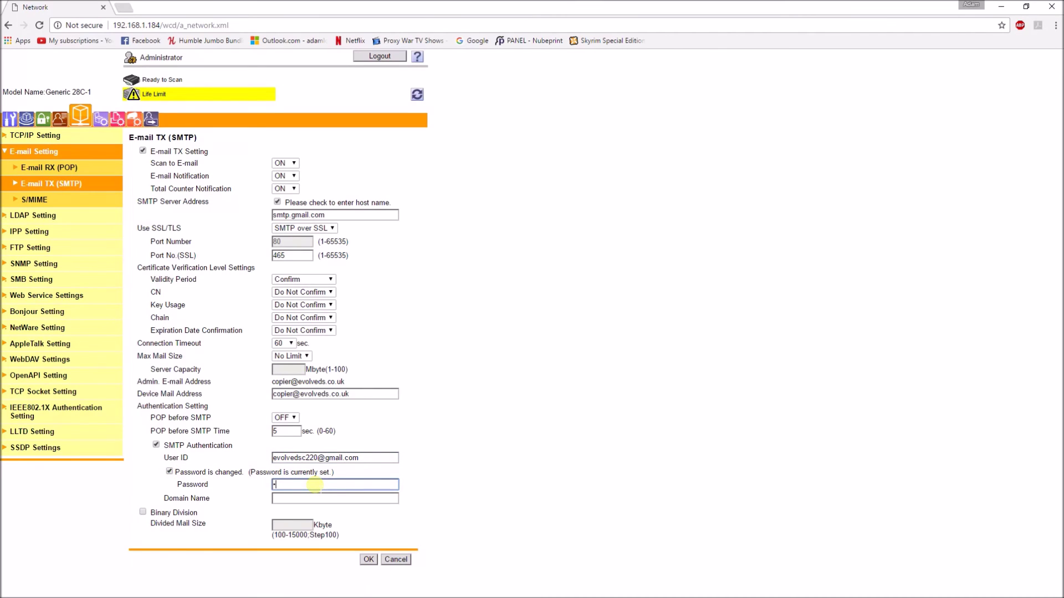
type("••••••••")
left_click(515, 438)
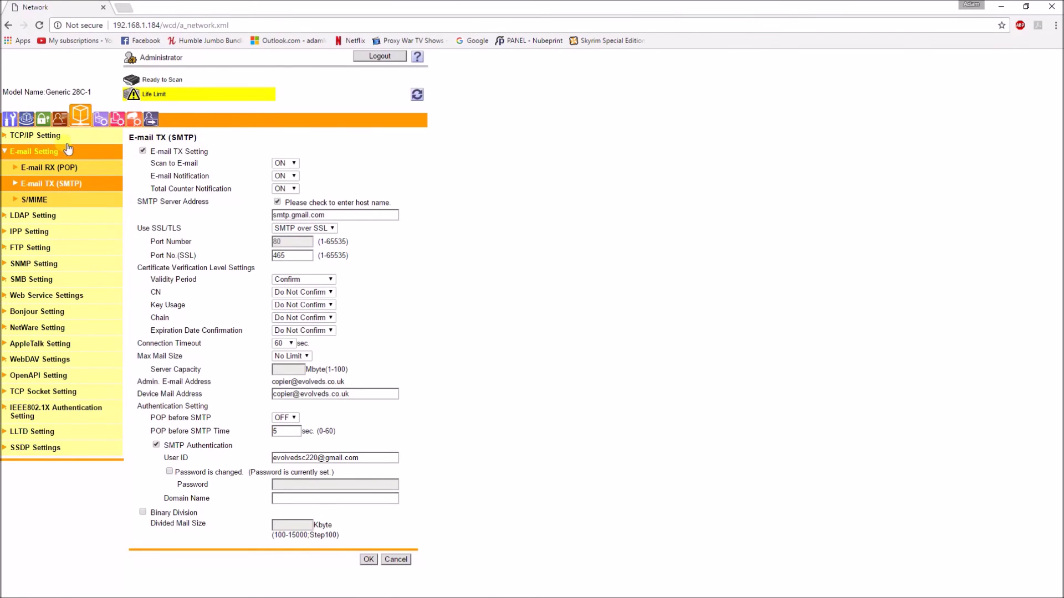
left_click(10, 119)
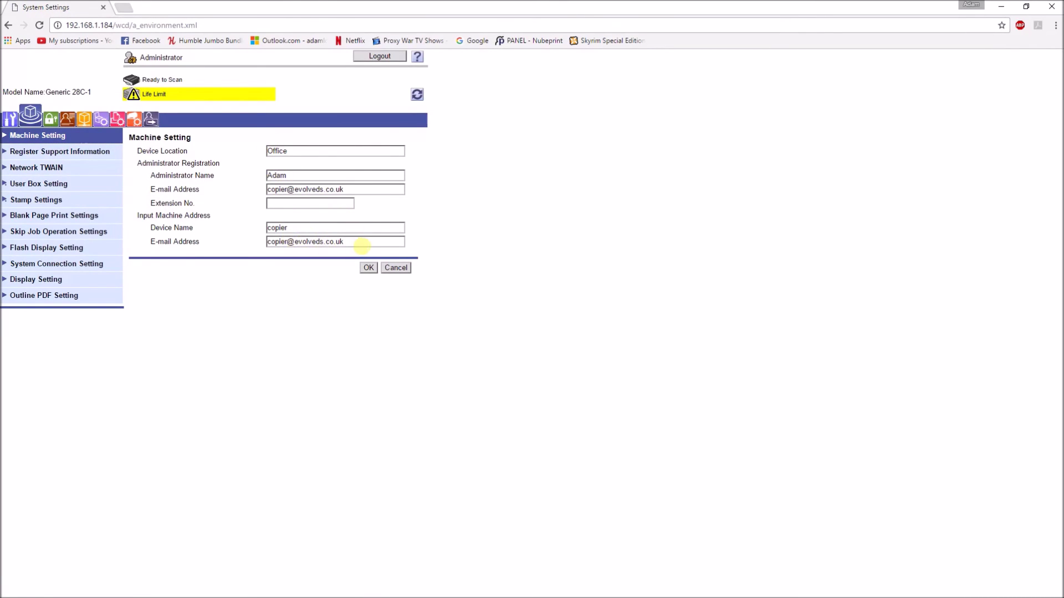
Enter the new Gmail address into the machine e-mail field and select the administrator e-mail for replacement
left_click_drag(357, 241, 201, 238)
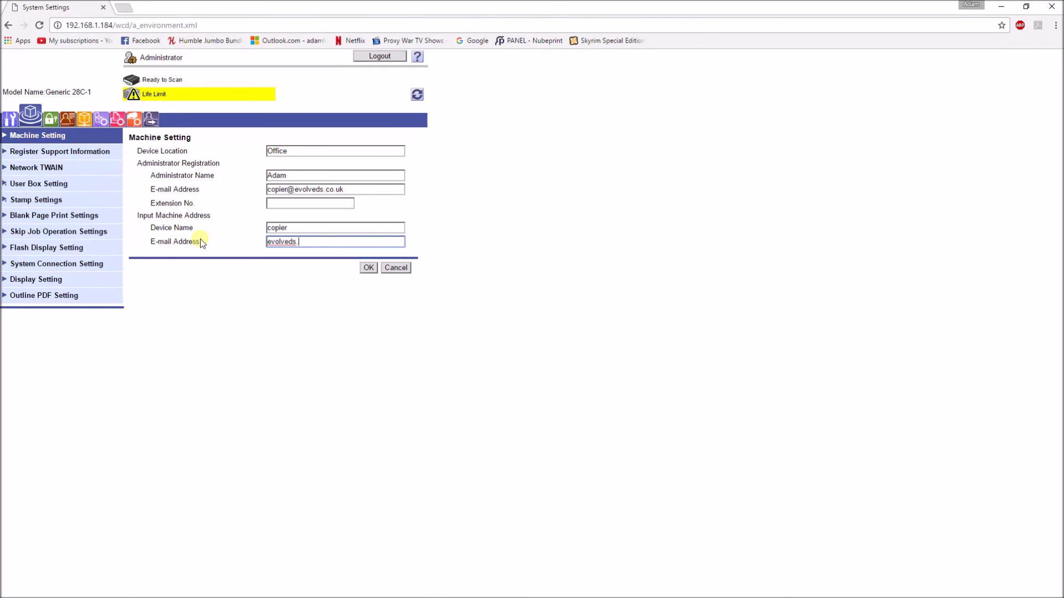
left_click_drag(354, 242, 338, 242)
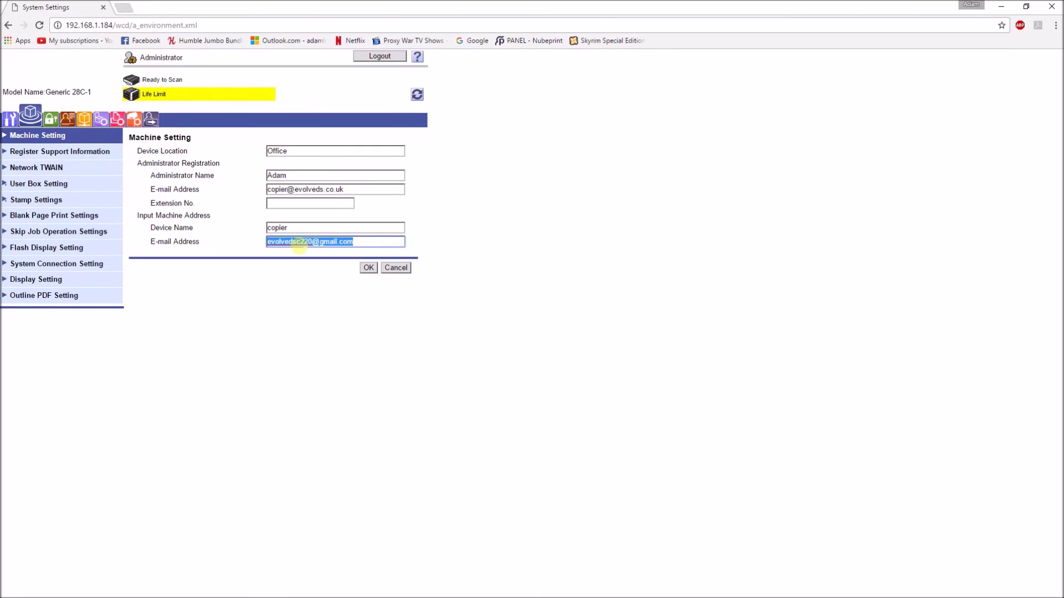
left_click_drag(359, 189, 241, 191)
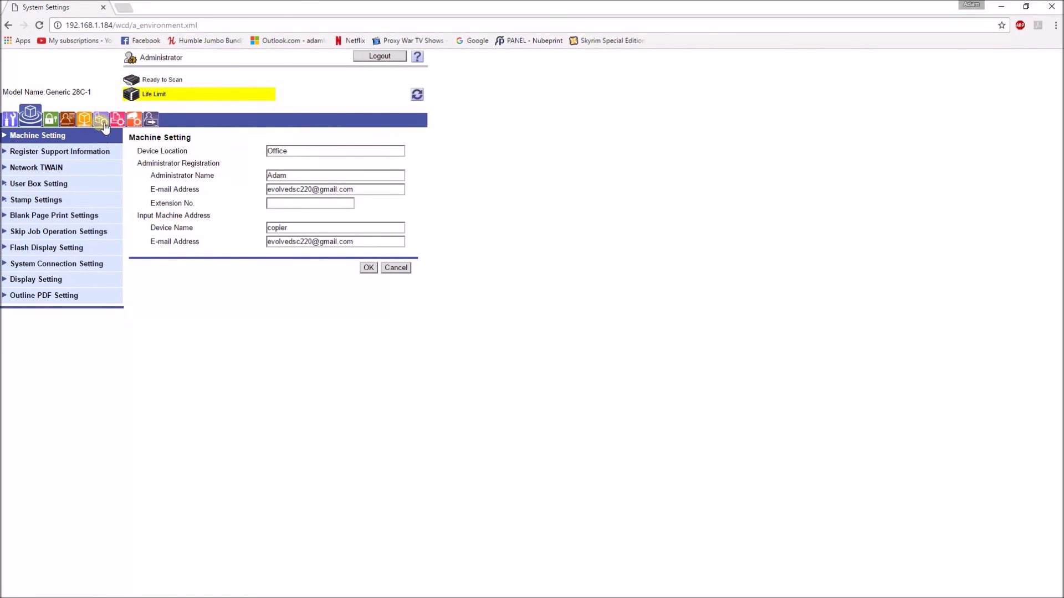
Check that TCP/IP Setting shows primary DNS 192.168.1.254 and secondary DNS 8.8.8.8
left_click(86, 122)
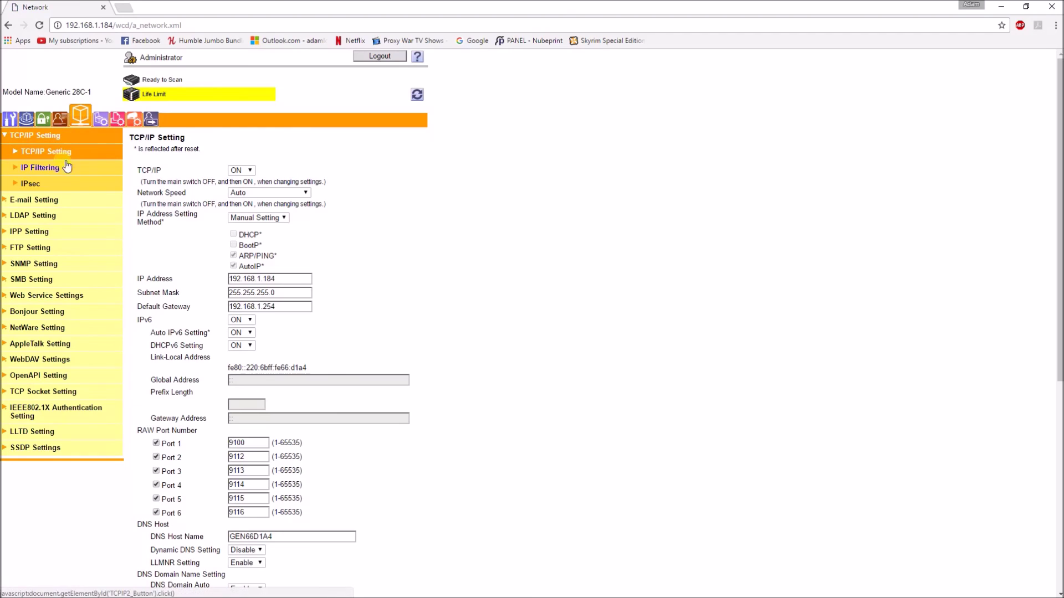
scroll(554, 235, "down", 5)
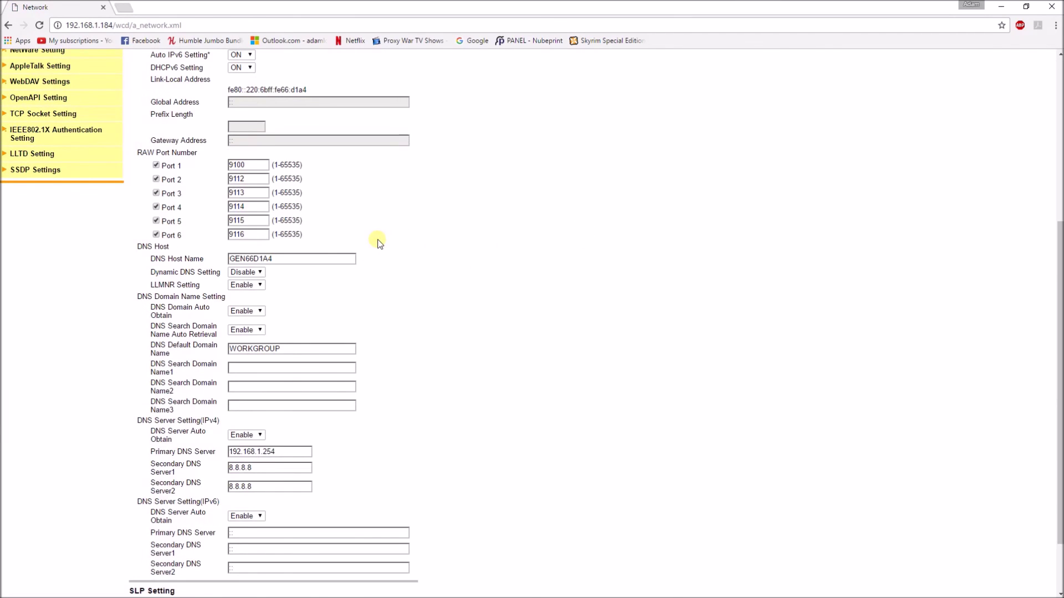
left_click_drag(289, 450, 191, 443)
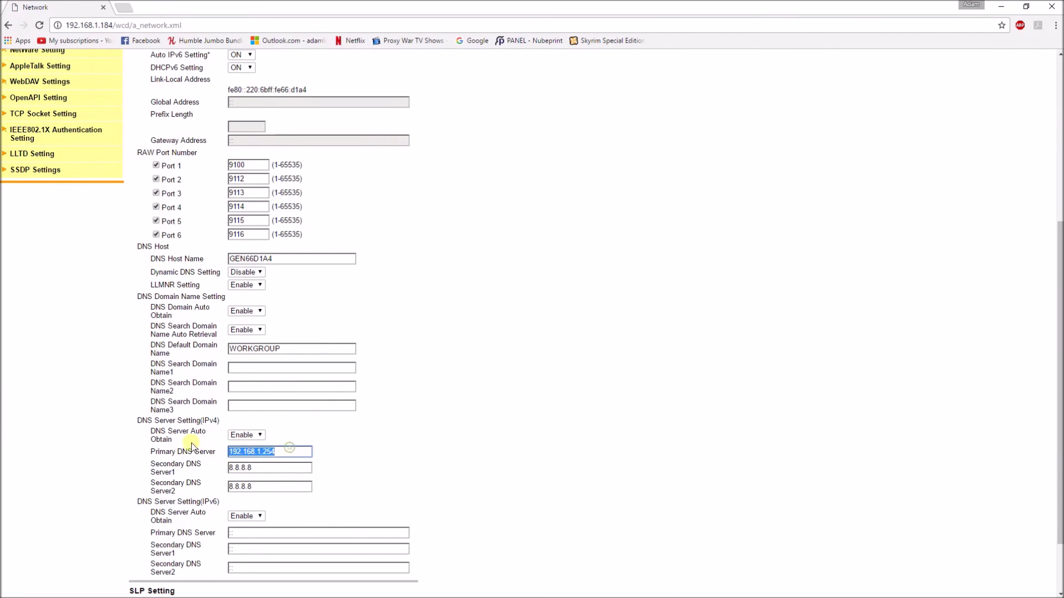
left_click(549, 314)
scroll(388, 347, "up", 5)
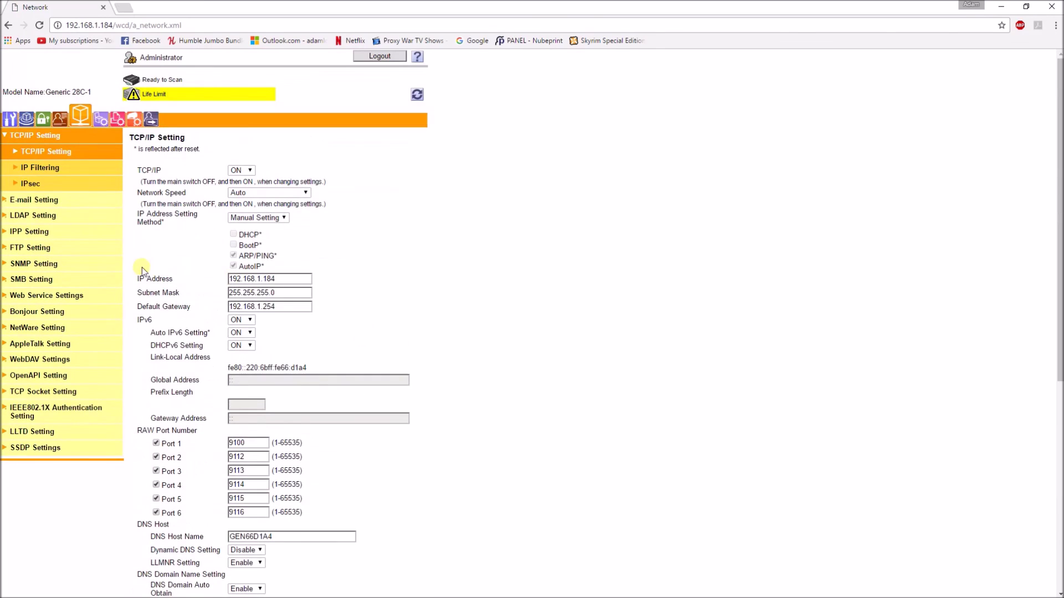